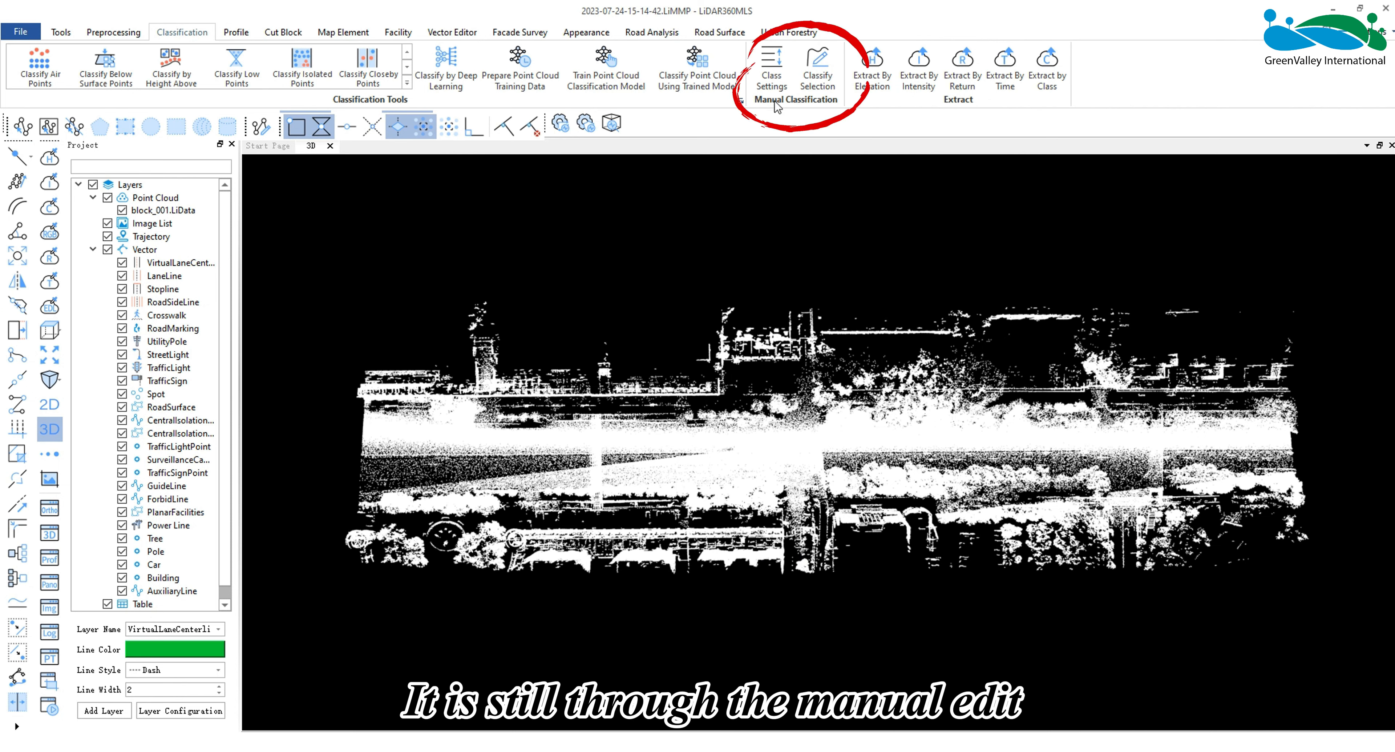
left_click(816, 81)
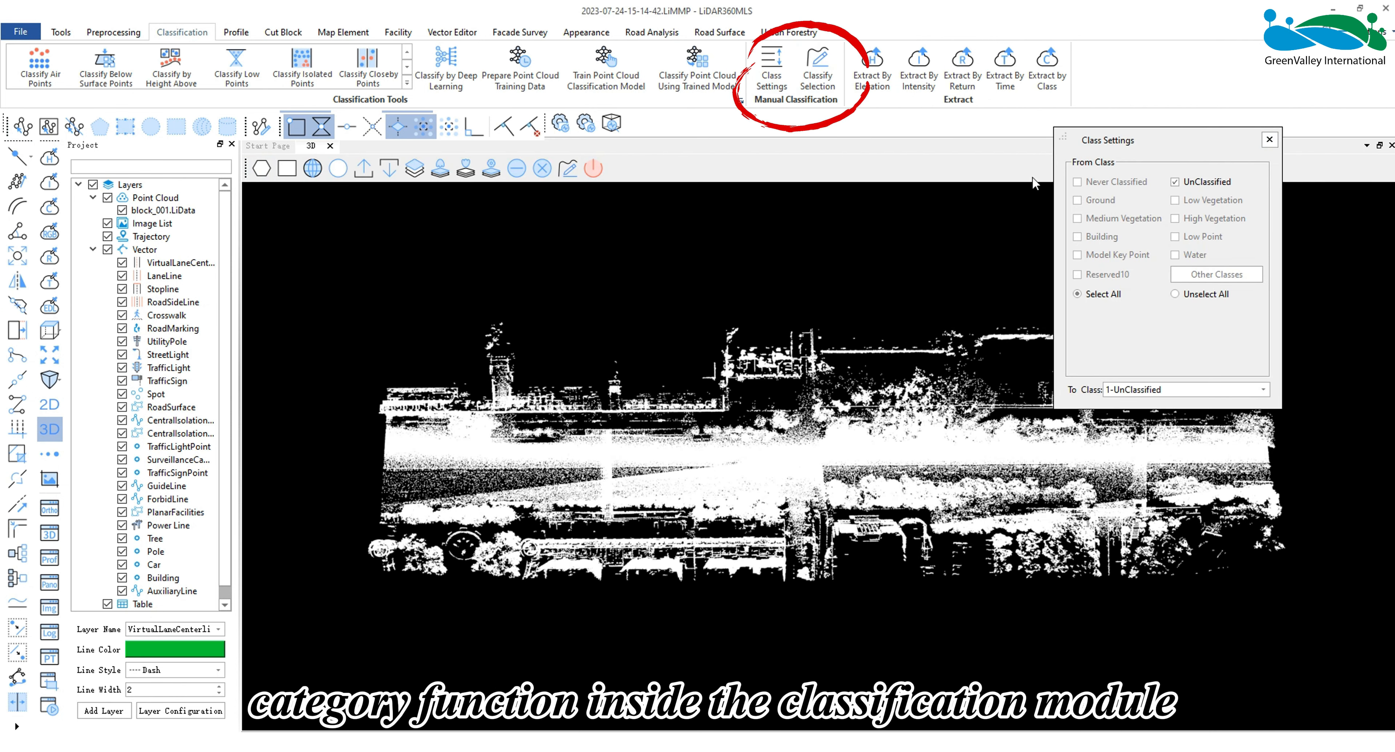
left_click(1269, 139)
left_click(594, 170)
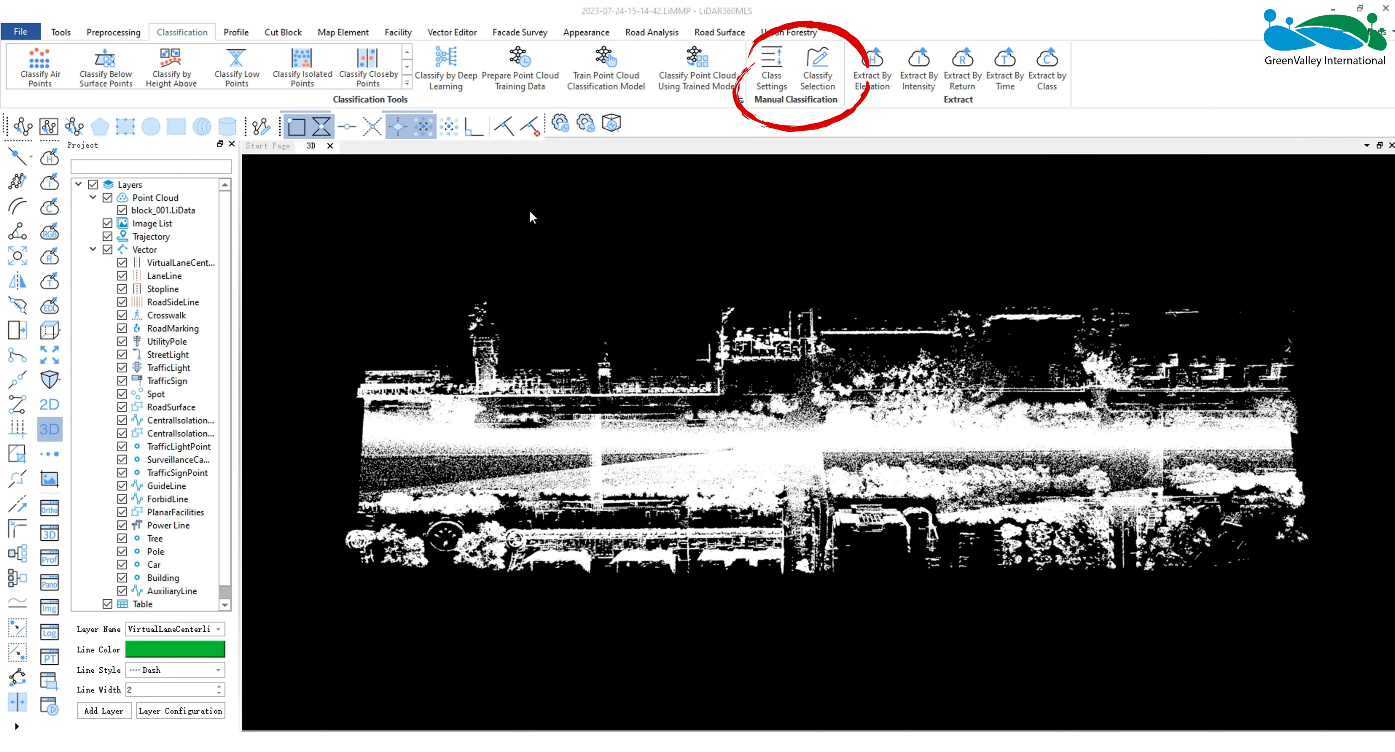
Cut a profile section around the bus and set the target class for unclassified points to Reserved10
left_click(239, 34)
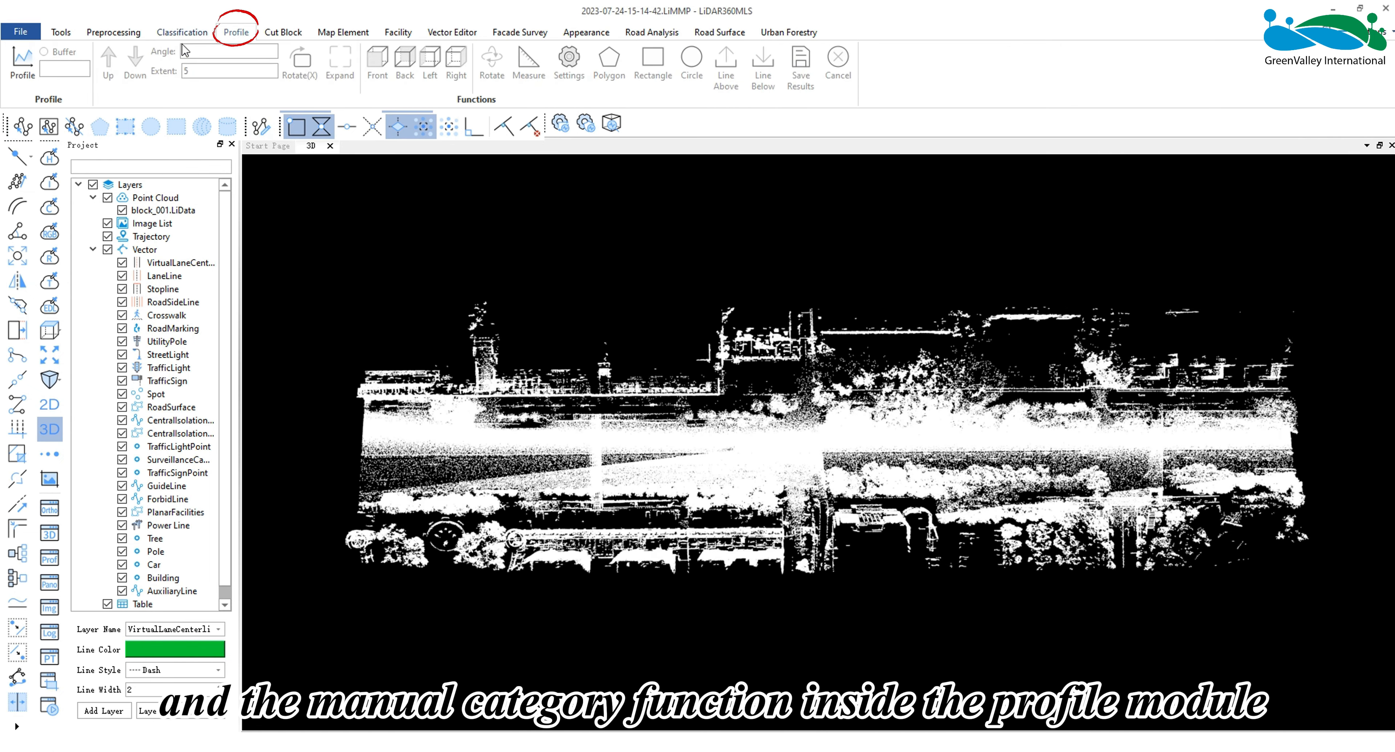
left_click(23, 69)
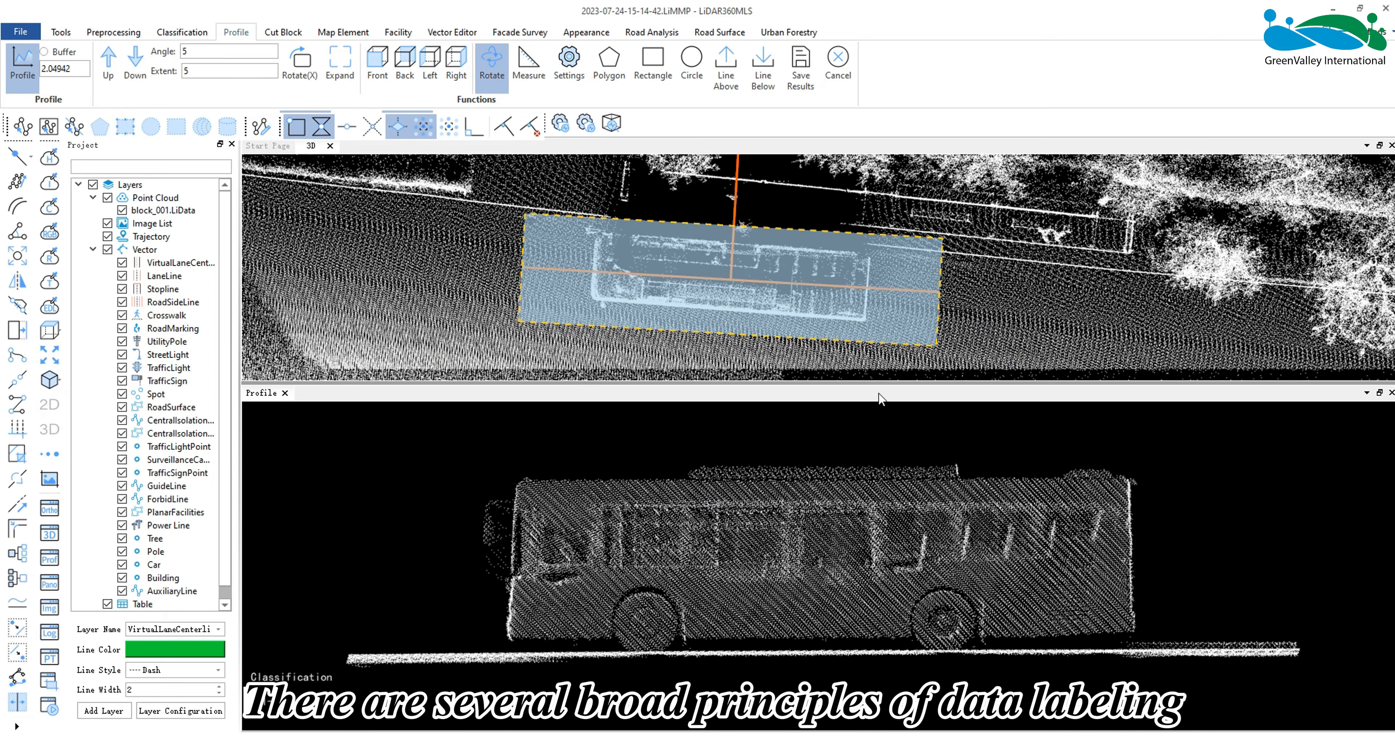
left_click(569, 67)
left_click(1295, 303)
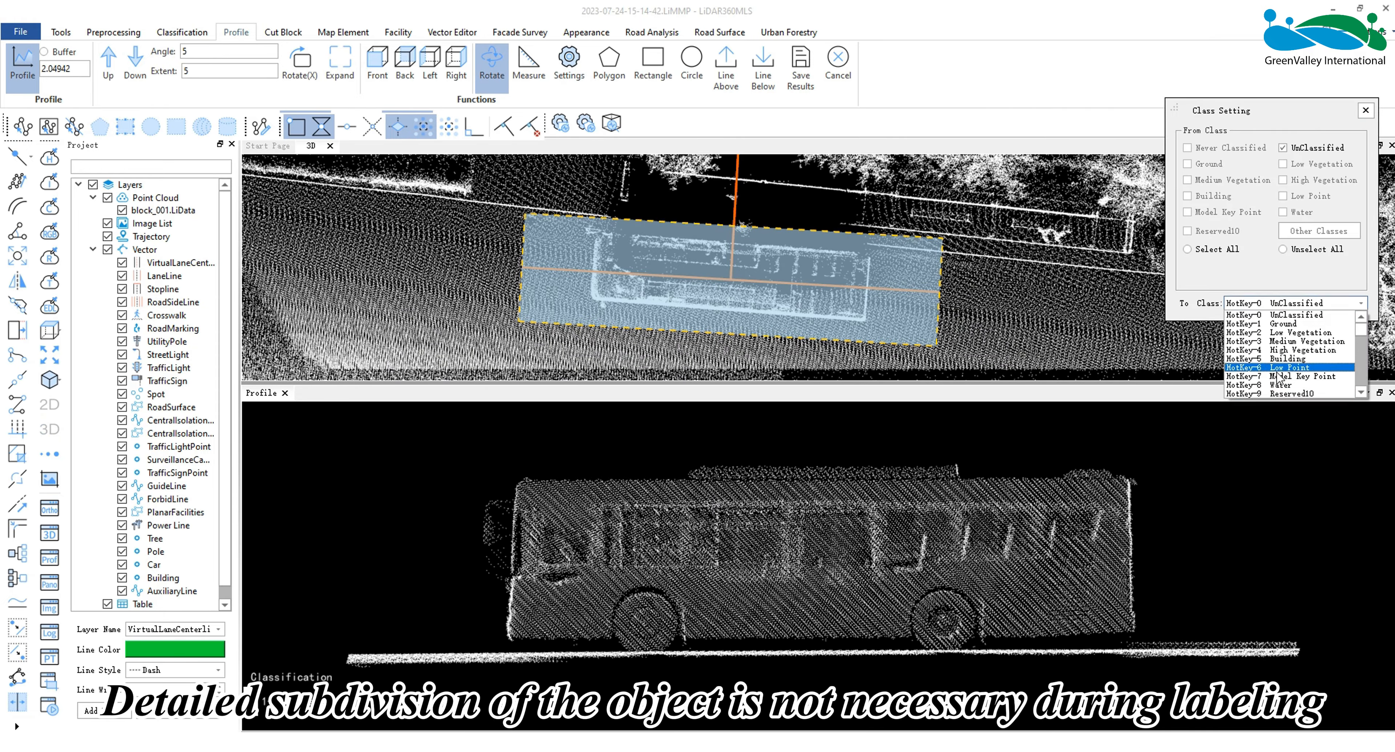
left_click(1295, 393)
Label evenly spread circular patches across the bus roof, side, lower body and front as Reserved10
left_click(692, 62)
left_click(520, 493)
left_click(638, 496)
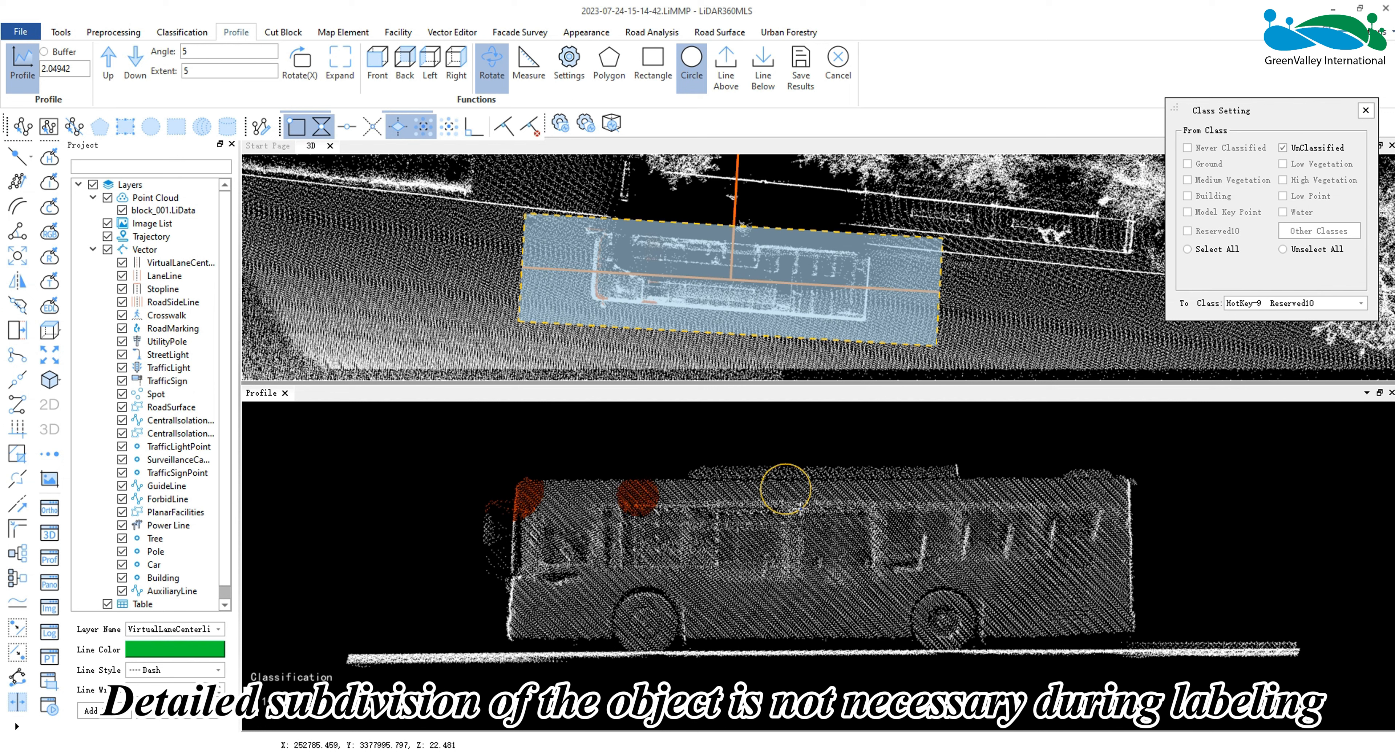
left_click(786, 489)
left_click(946, 496)
left_click(1090, 478)
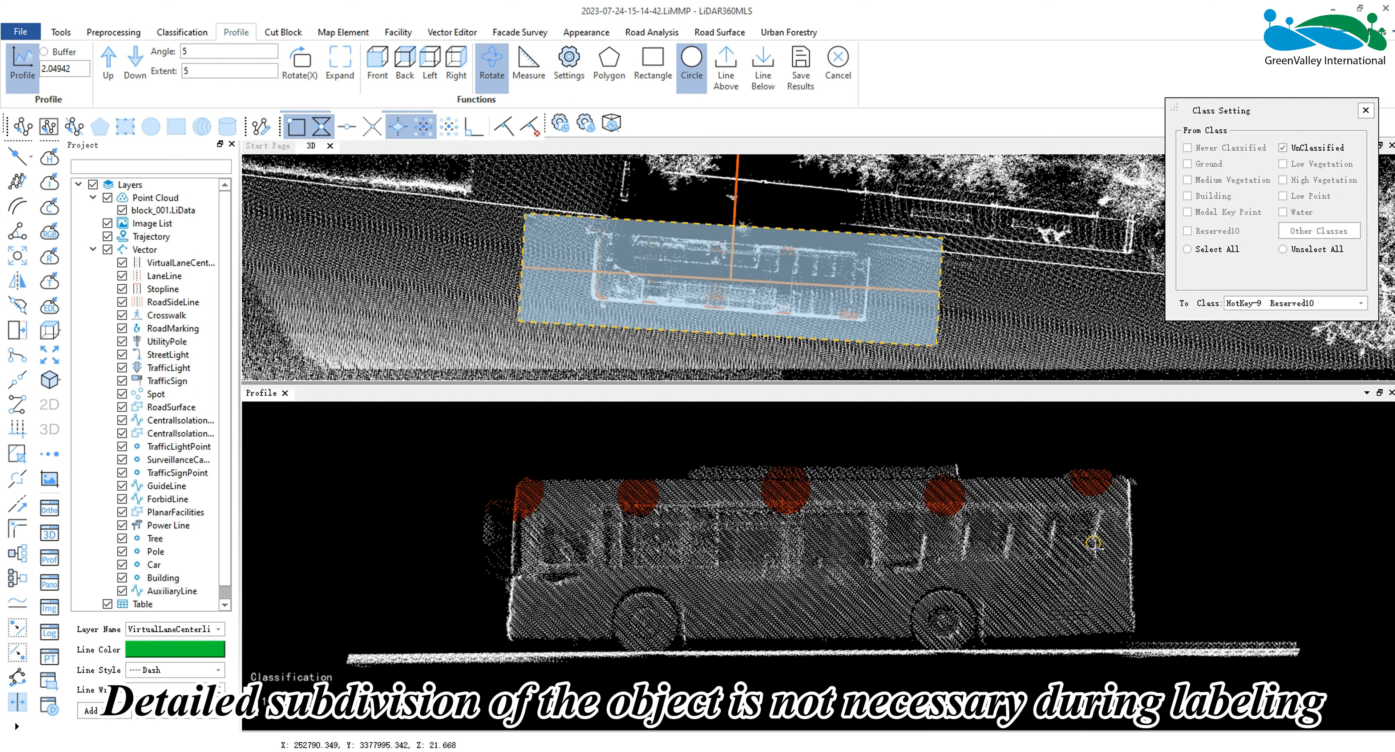
left_click(1099, 582)
left_click(952, 594)
left_click(791, 591)
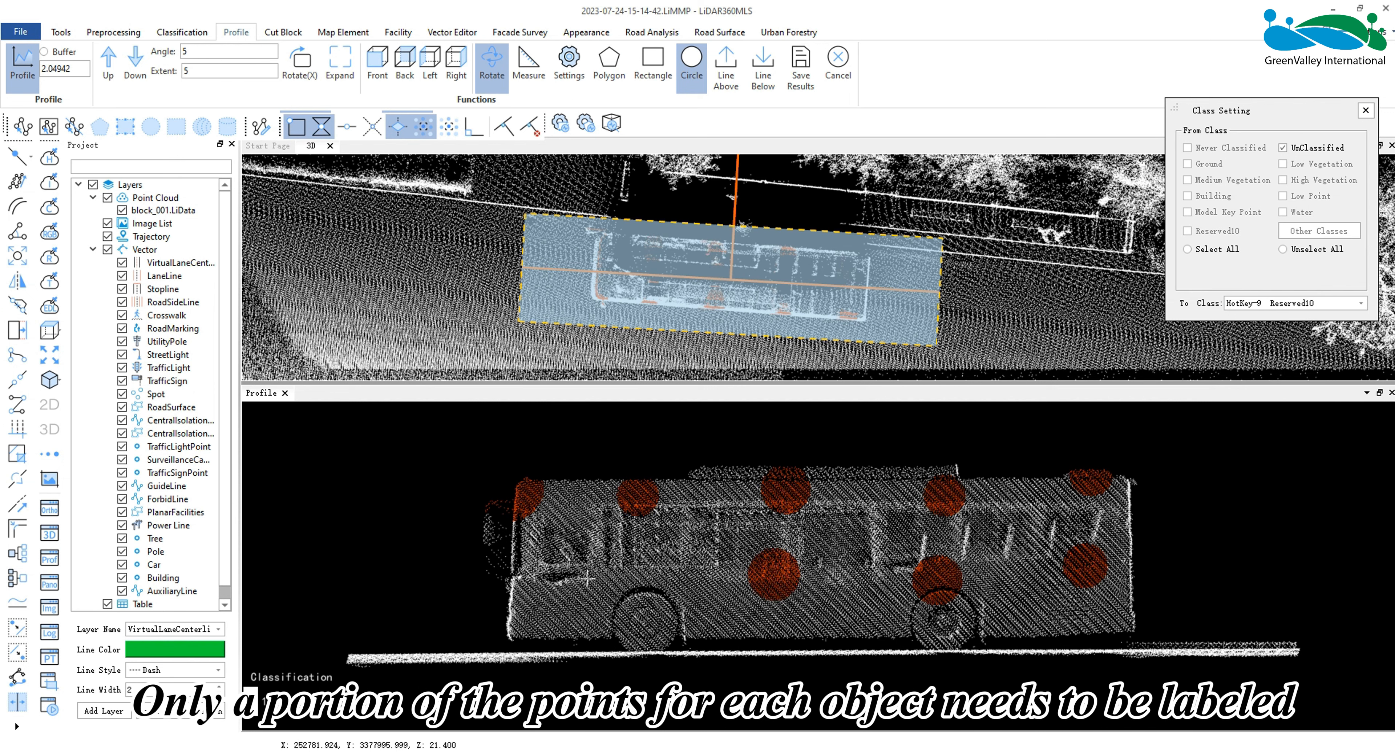
left_click(604, 595)
left_click(693, 638)
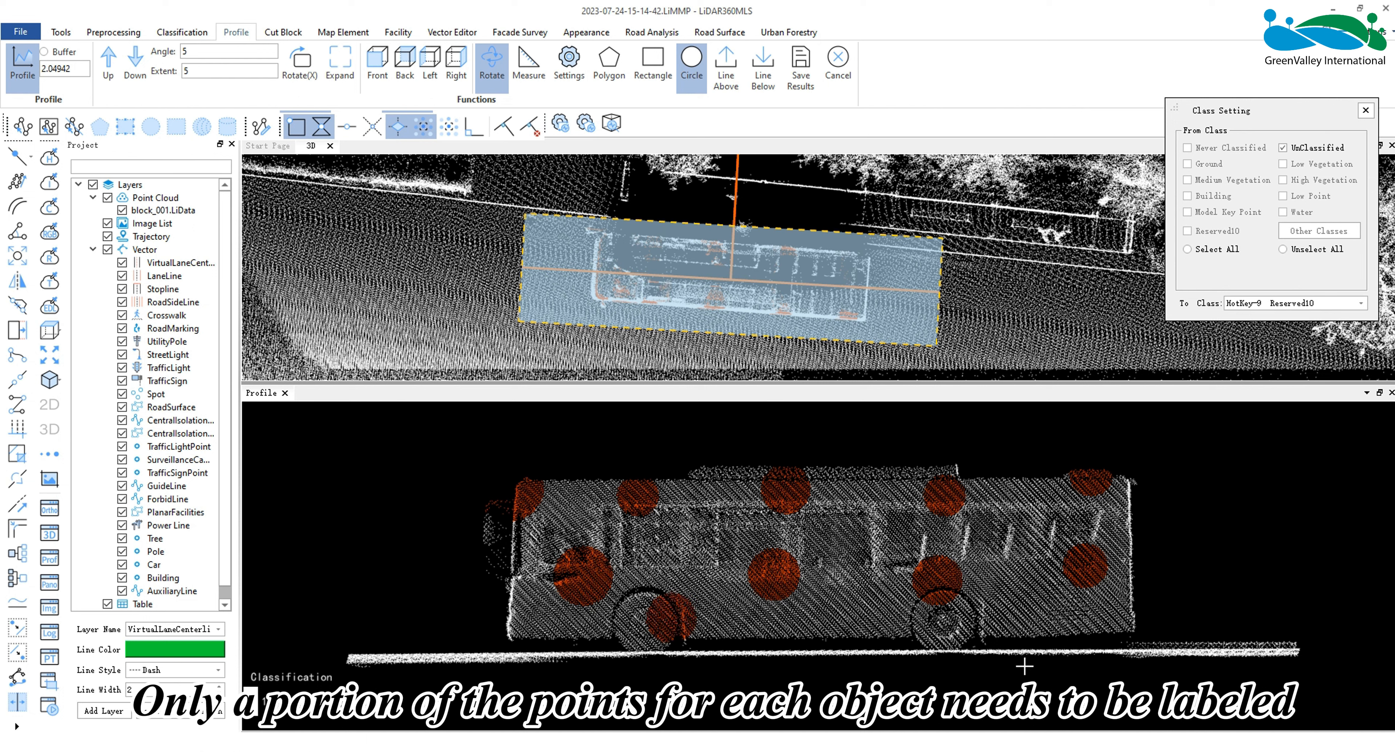
left_click(1035, 618)
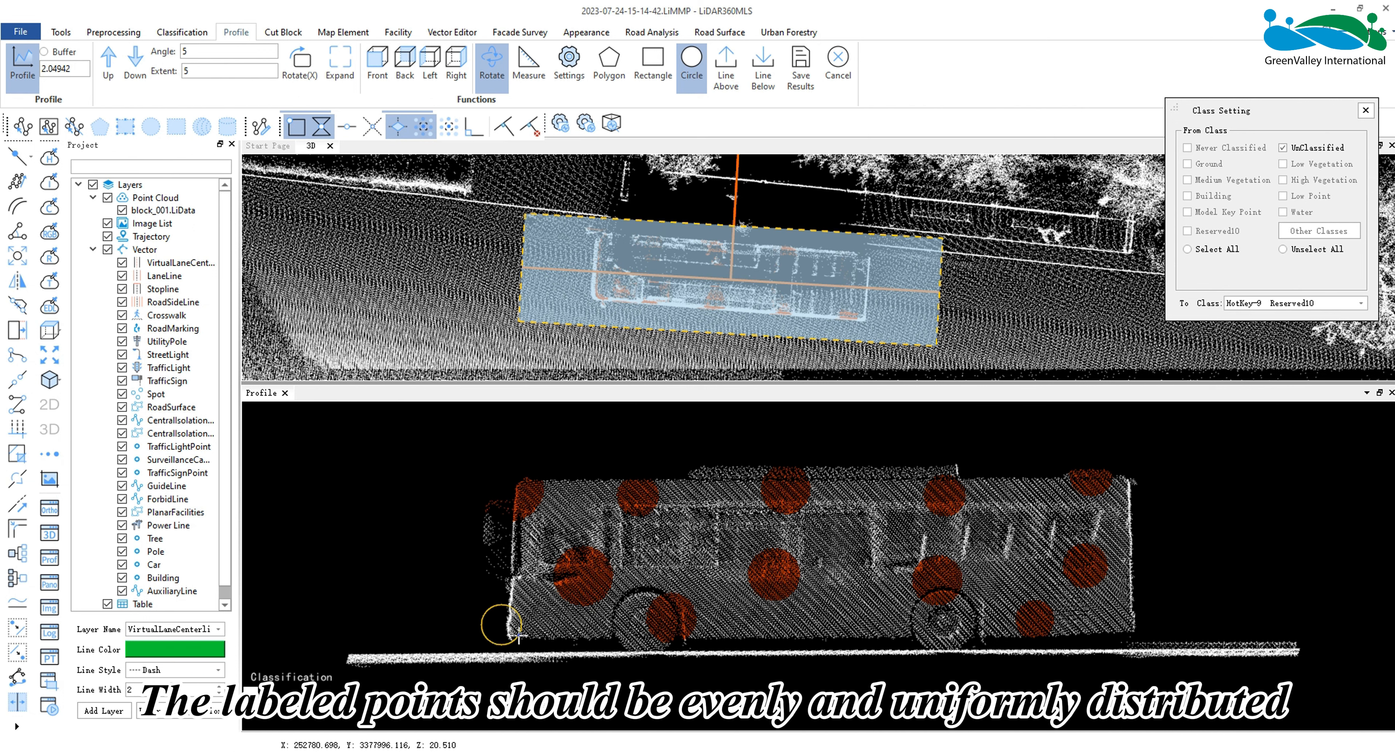
left_click(515, 624)
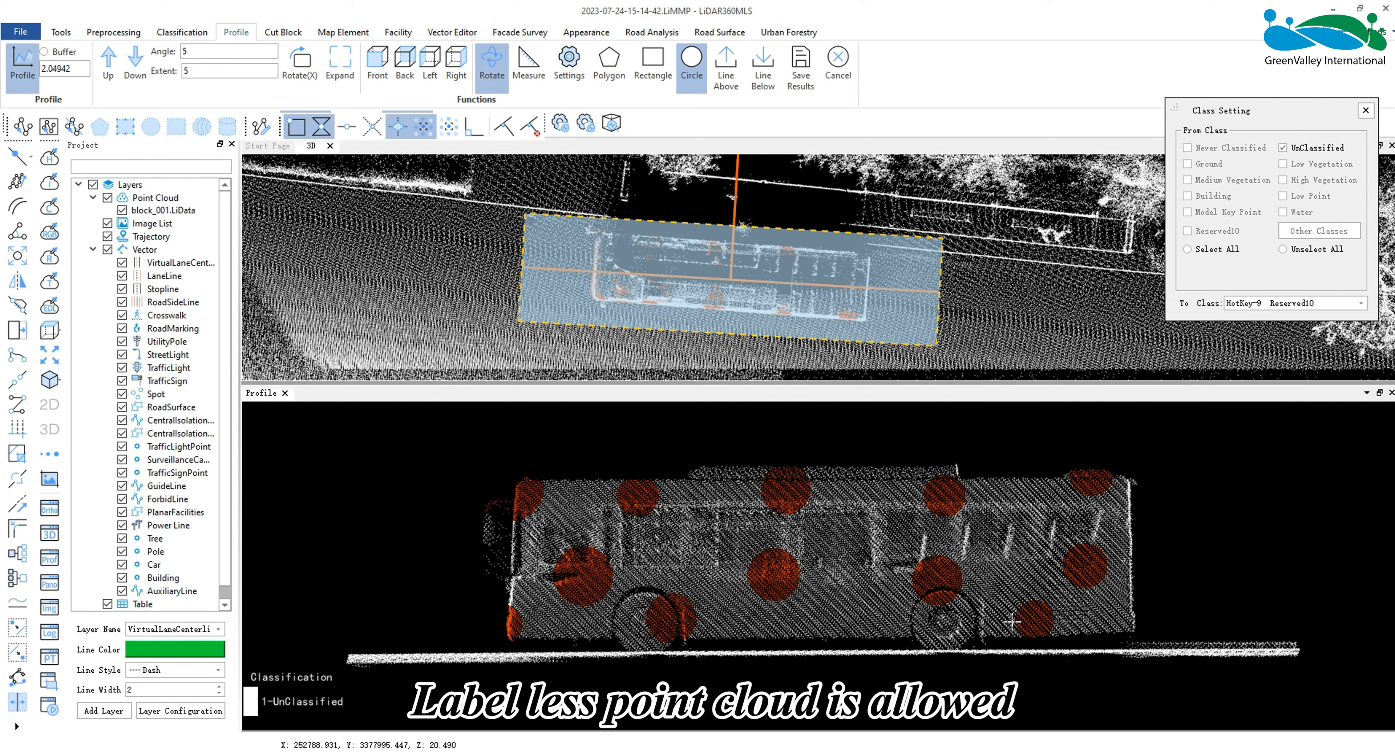
Save the bus labels and switch the target class to Ground
left_click(798, 63)
left_click(1286, 302)
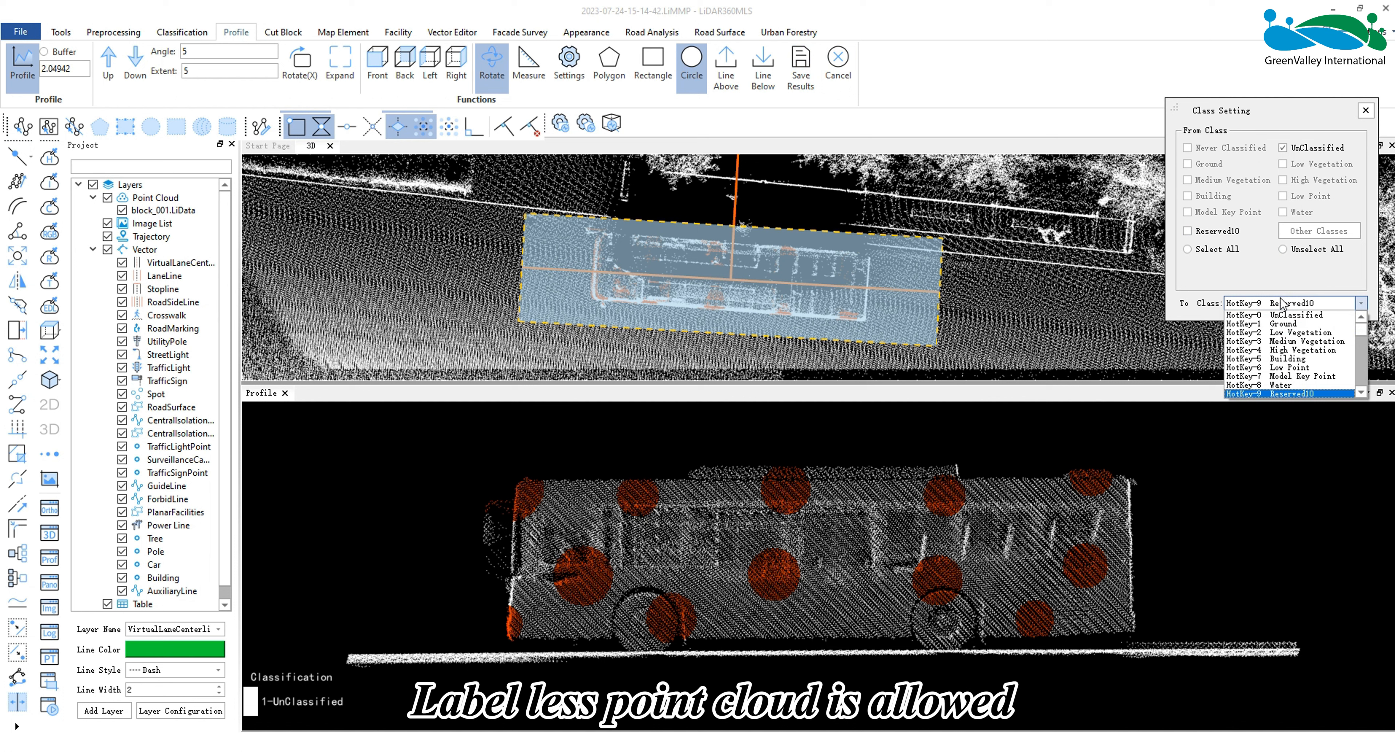
left_click(1286, 326)
Try to label the road beneath the bus as Ground with large circular selections
left_click(870, 647)
left_click(893, 679)
left_click(982, 621)
left_click(1021, 664)
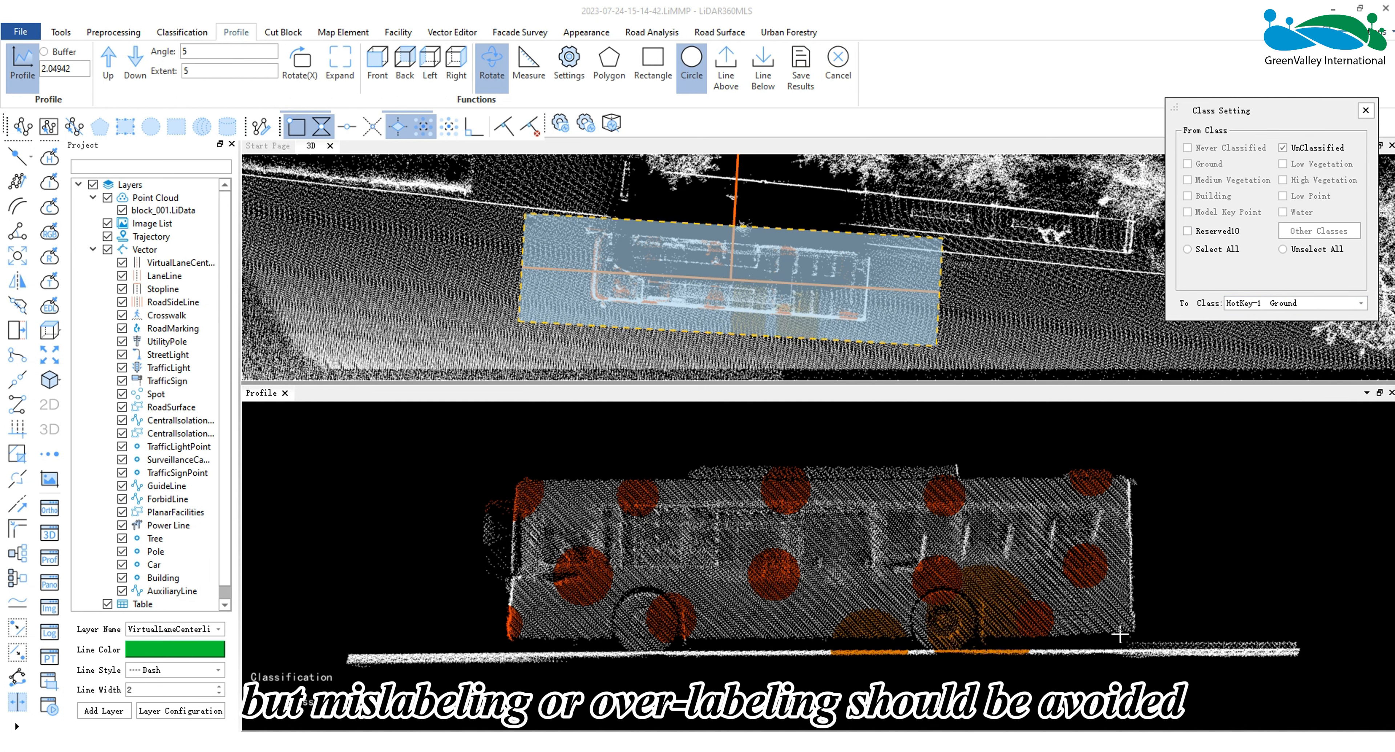
left_click(1120, 634)
left_click(1144, 659)
left_click(566, 651)
left_click(613, 674)
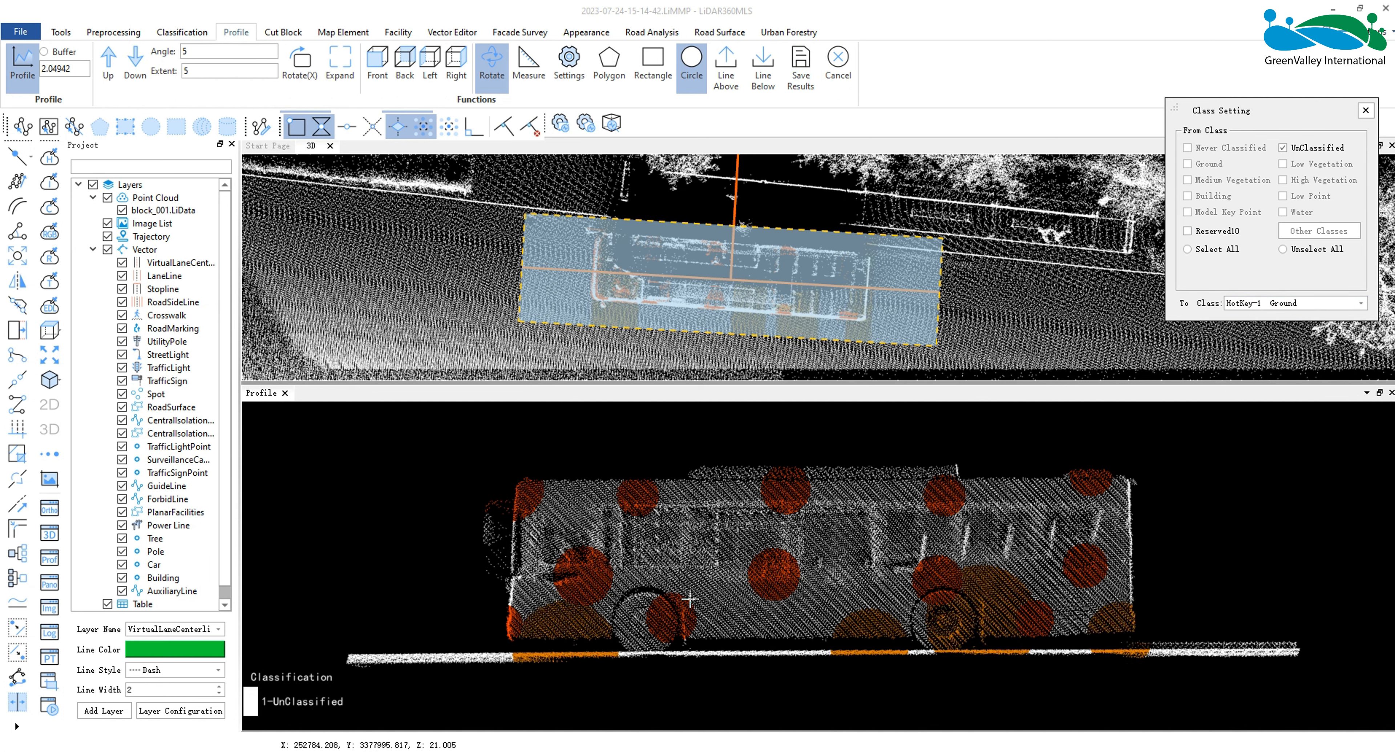
Label two stretches of the road line beneath the bus wheels as Ground with polygon selections and save the results
scroll(673, 656, "up", 3)
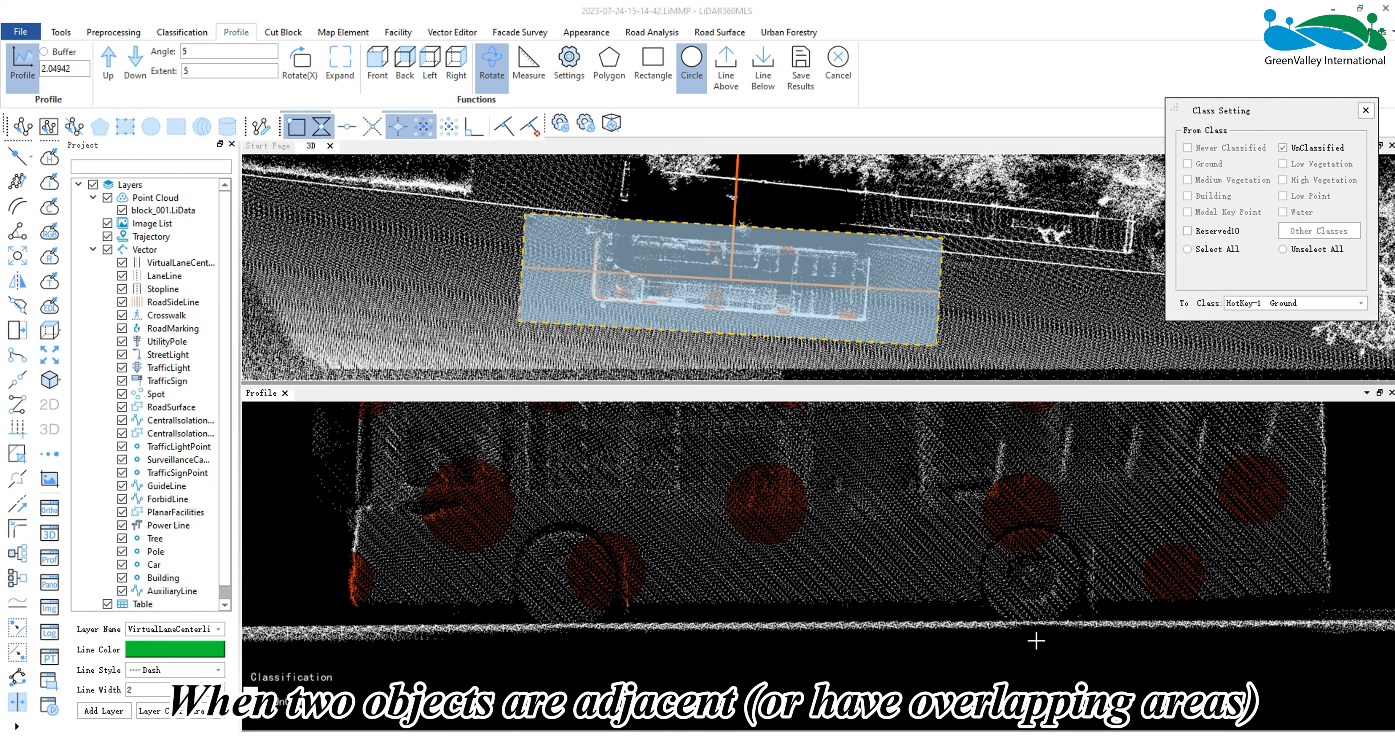
scroll(1037, 640, "up", 1)
left_click(609, 64)
left_click(967, 632)
left_click(1240, 630)
double_click(837, 686)
left_click(416, 635)
left_click(564, 637)
double_click(564, 683)
left_click(805, 76)
Set the target class to Reserved10 and label the bus's rear wheel area with a polygon selection
left_click(1292, 303)
left_click(1291, 396)
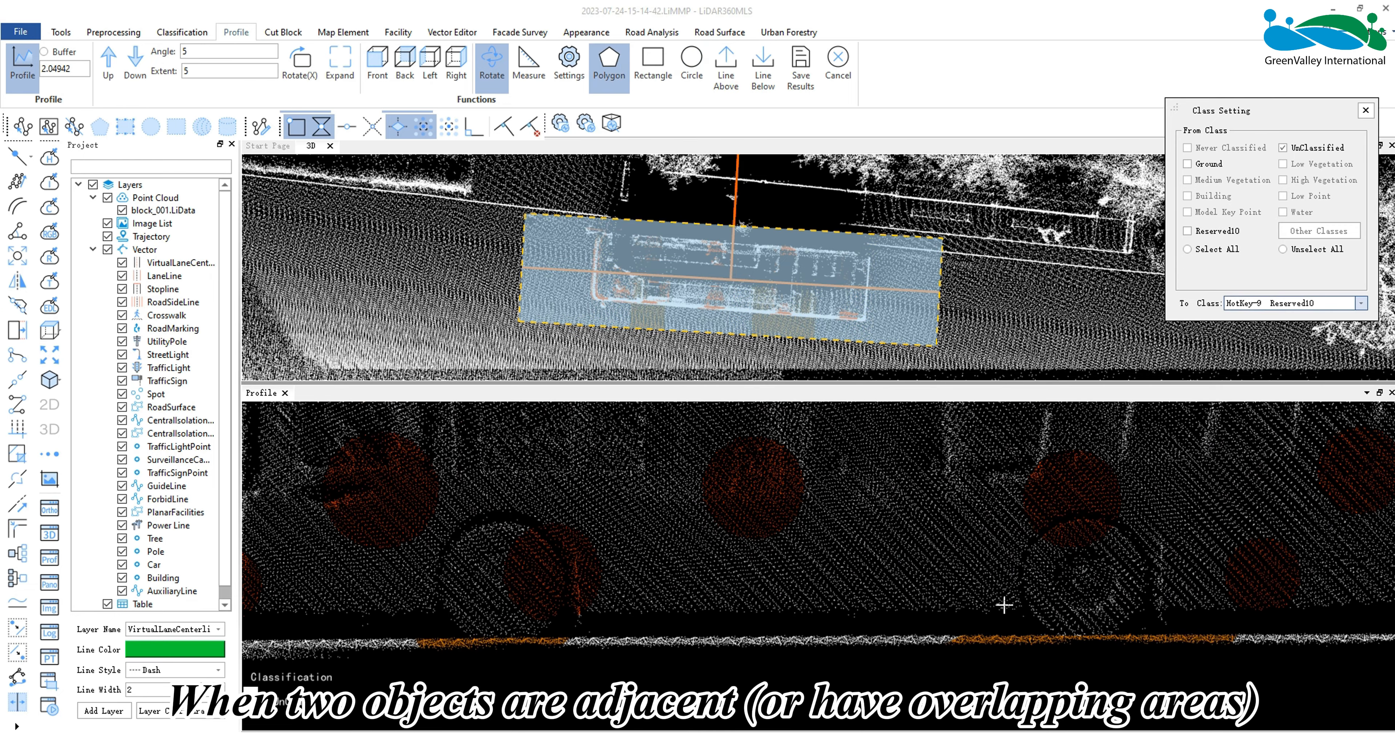
left_click(1003, 605)
left_click(1066, 631)
left_click(1181, 573)
double_click(964, 561)
middle_click_drag(415, 617, 710, 611)
middle_click_drag(1371, 630, 1017, 602)
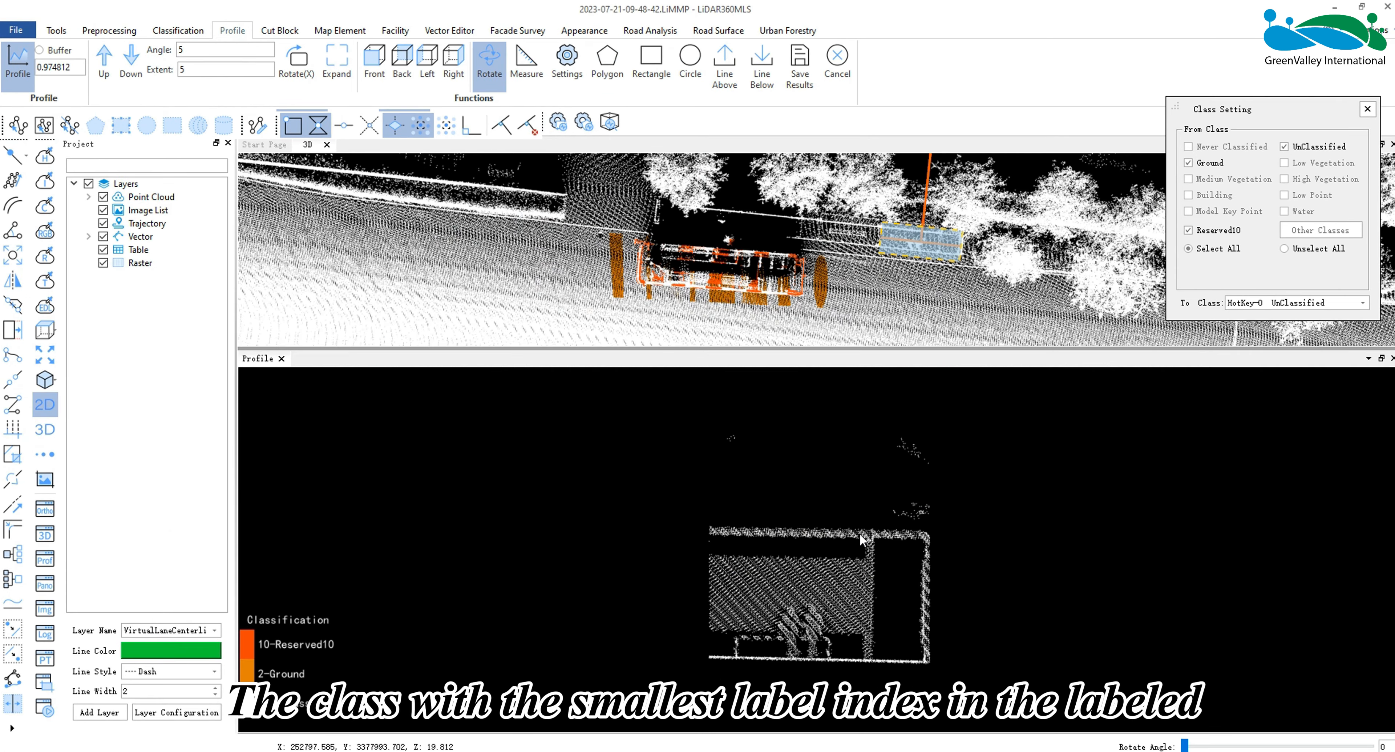
Label circular patches on the profiled structure's upper beam joint and side panel as Building
left_click(838, 496)
left_click(855, 524)
left_click(670, 554)
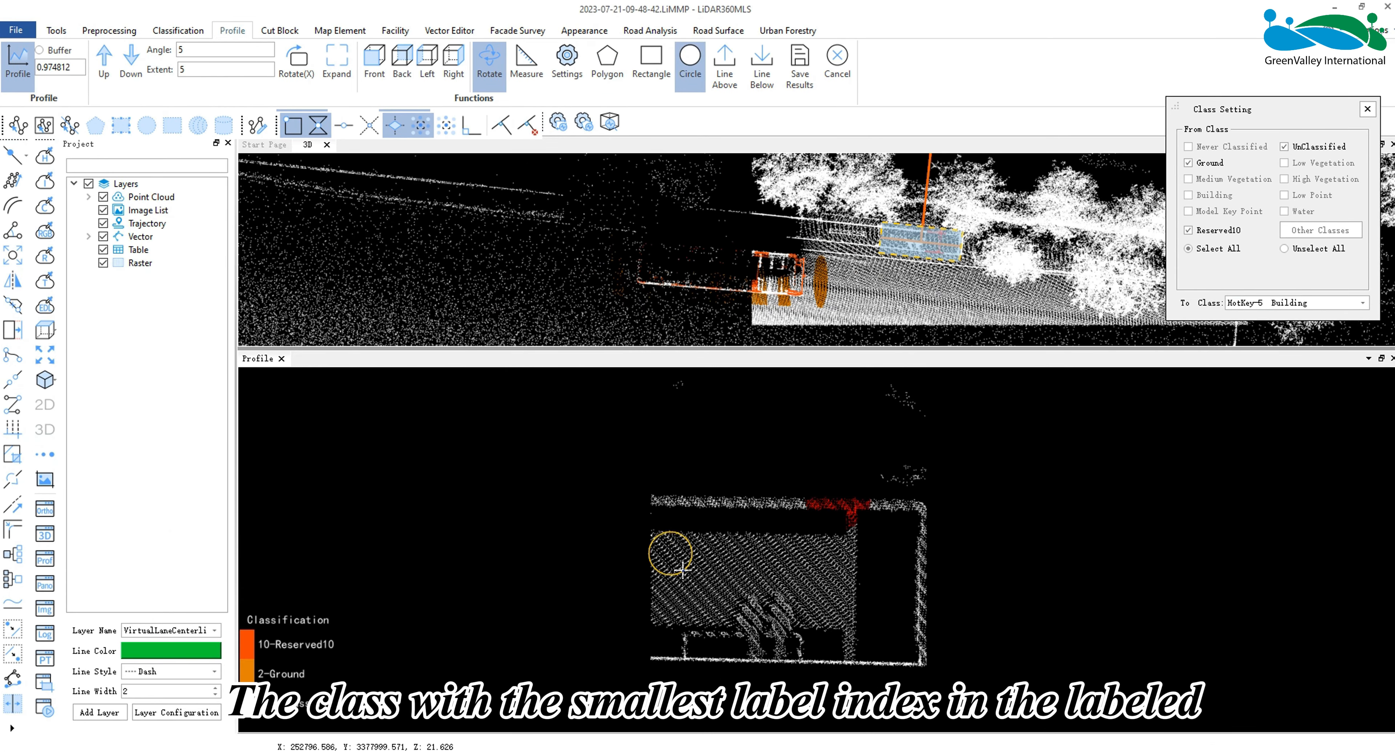
left_click(682, 573)
Check the Building class in the classification statistics of the block_001 point cloud
left_click(88, 196)
right_click(140, 209)
left_click(162, 215)
left_click(494, 469)
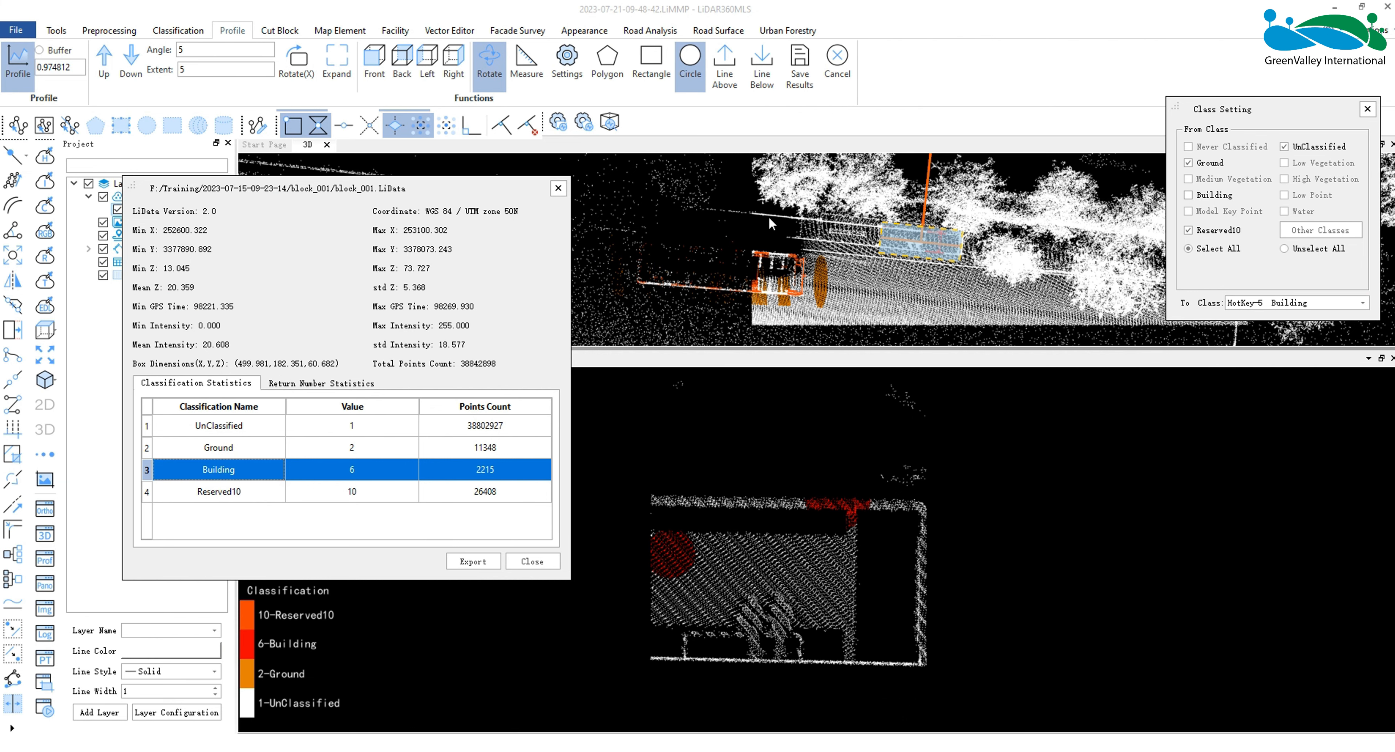
left_click(558, 188)
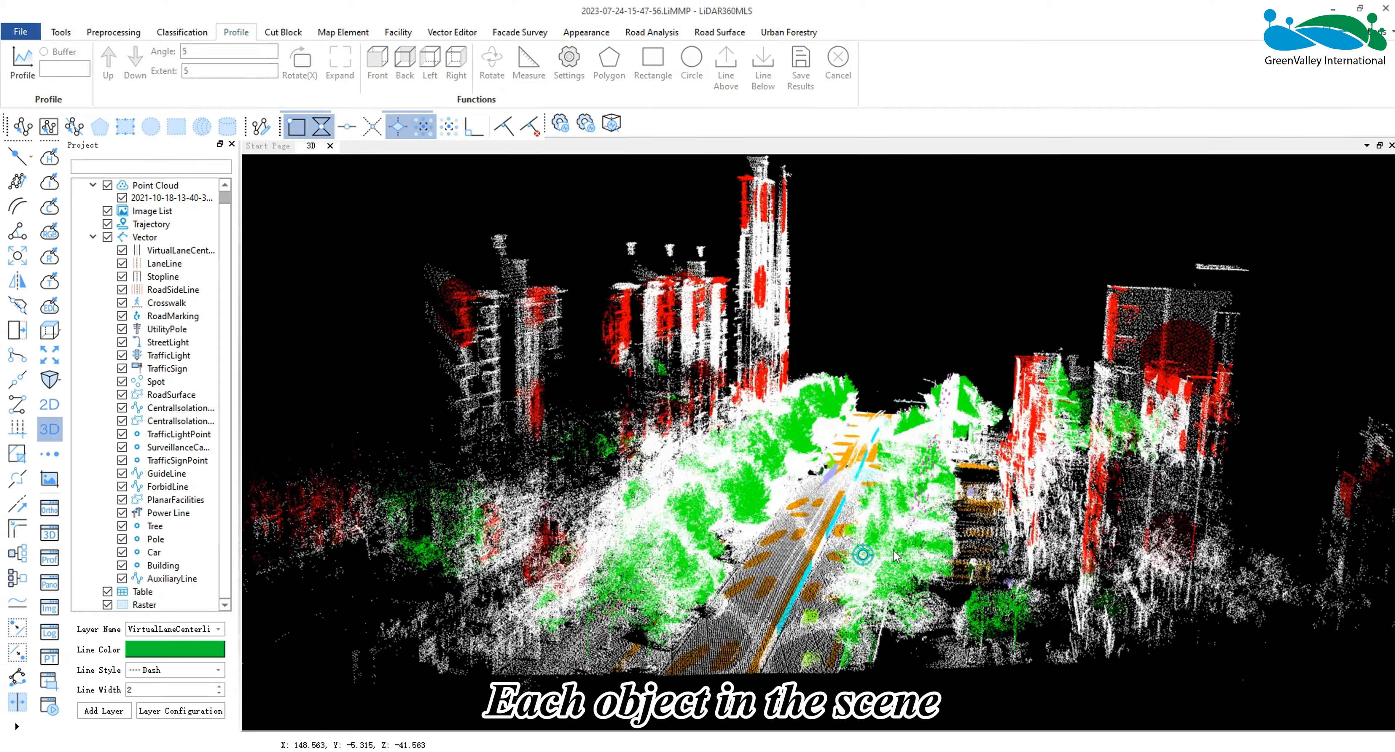
Examine how the labeled points are distributed over the buildings, trees and road in the 3D scene
mouse_move(894, 556)
left_mouse_down()
mouse_move(937, 552)
mouse_move(627, 529)
left_mouse_up()
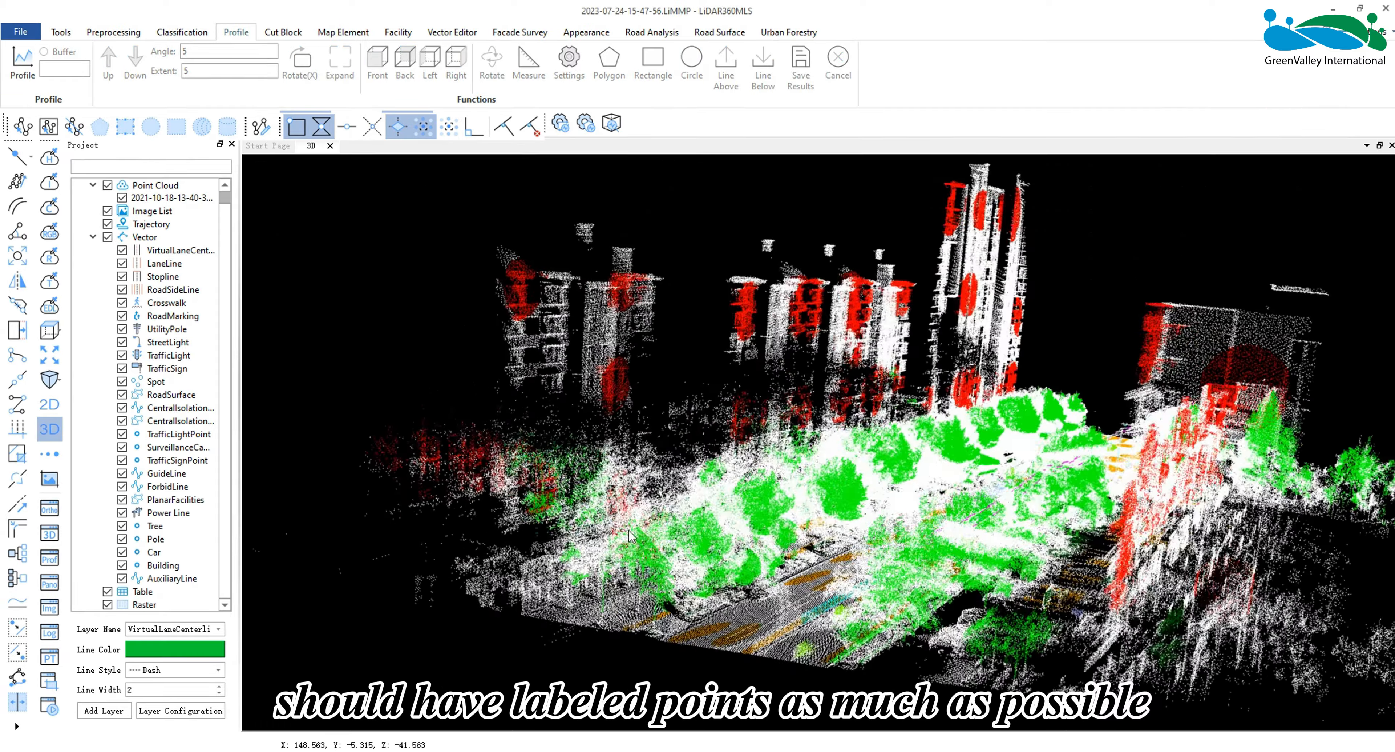
left_click_drag(1149, 411, 984, 437)
middle_click_drag(984, 437, 953, 595)
mouse_move(1043, 477)
left_mouse_down()
mouse_move(956, 511)
mouse_move(1048, 454)
mouse_move(1204, 496)
mouse_move(1166, 519)
left_mouse_up()
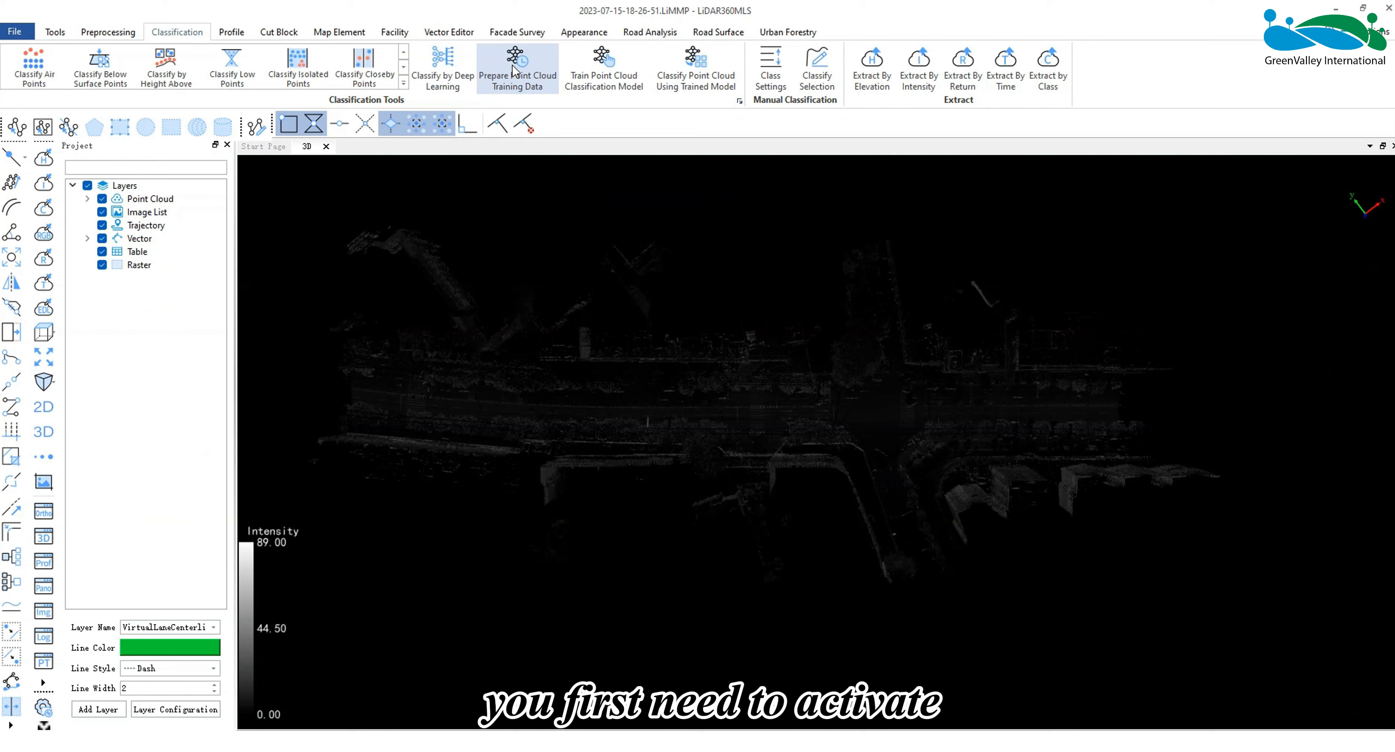
left_click(514, 71)
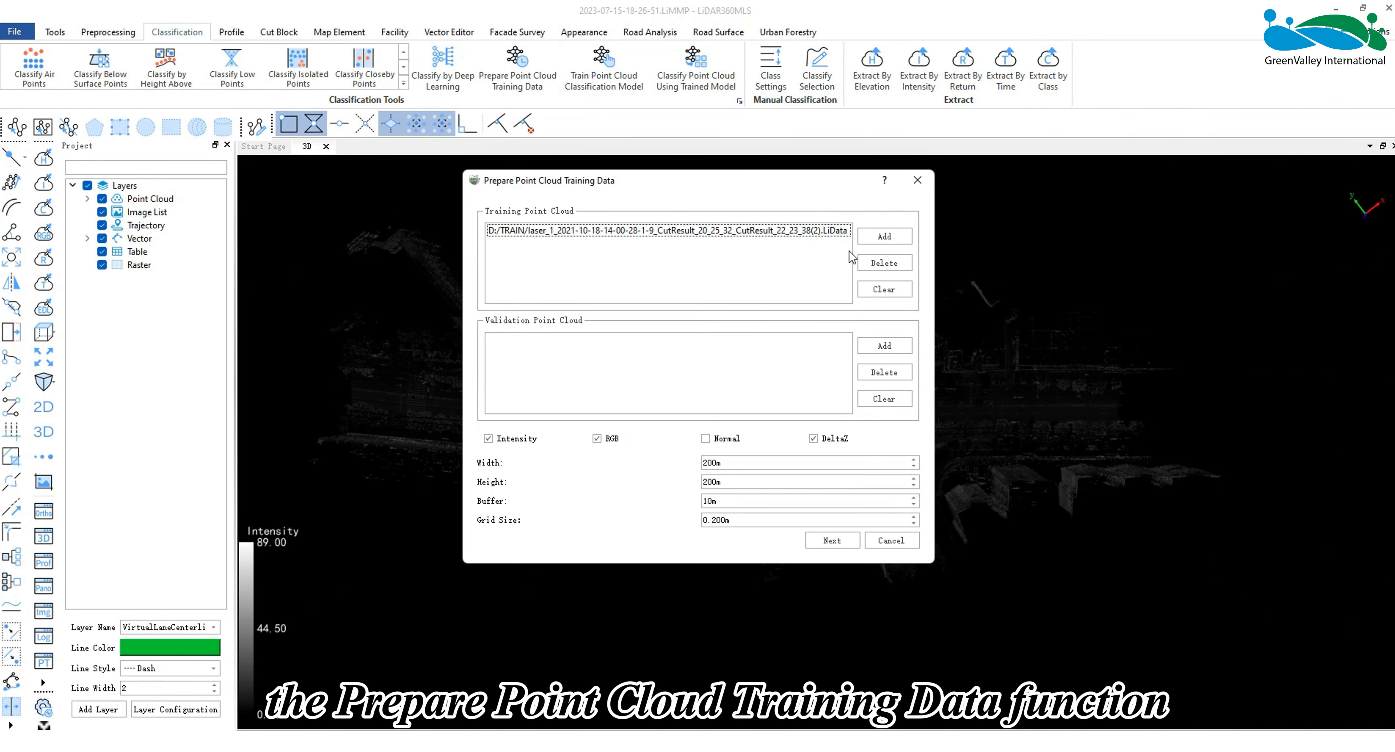
left_click(885, 347)
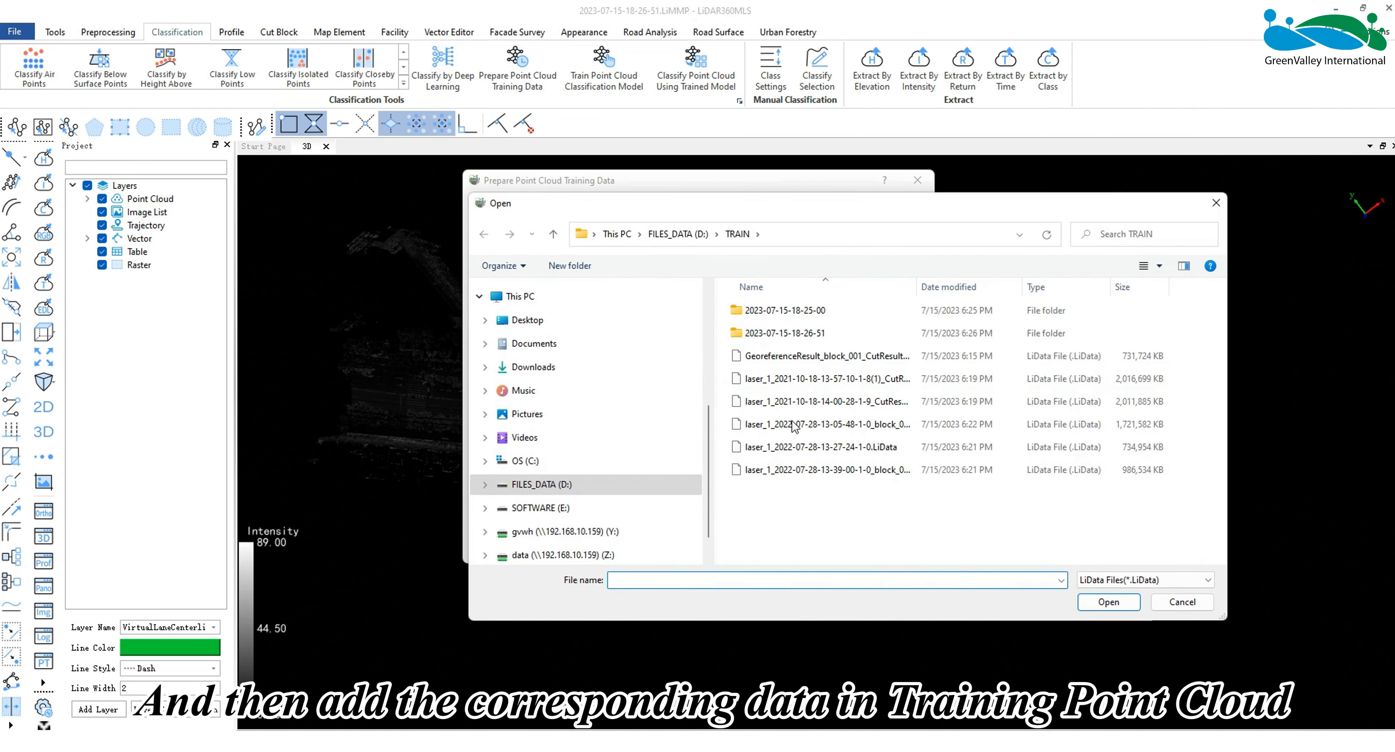
left_click(791, 431)
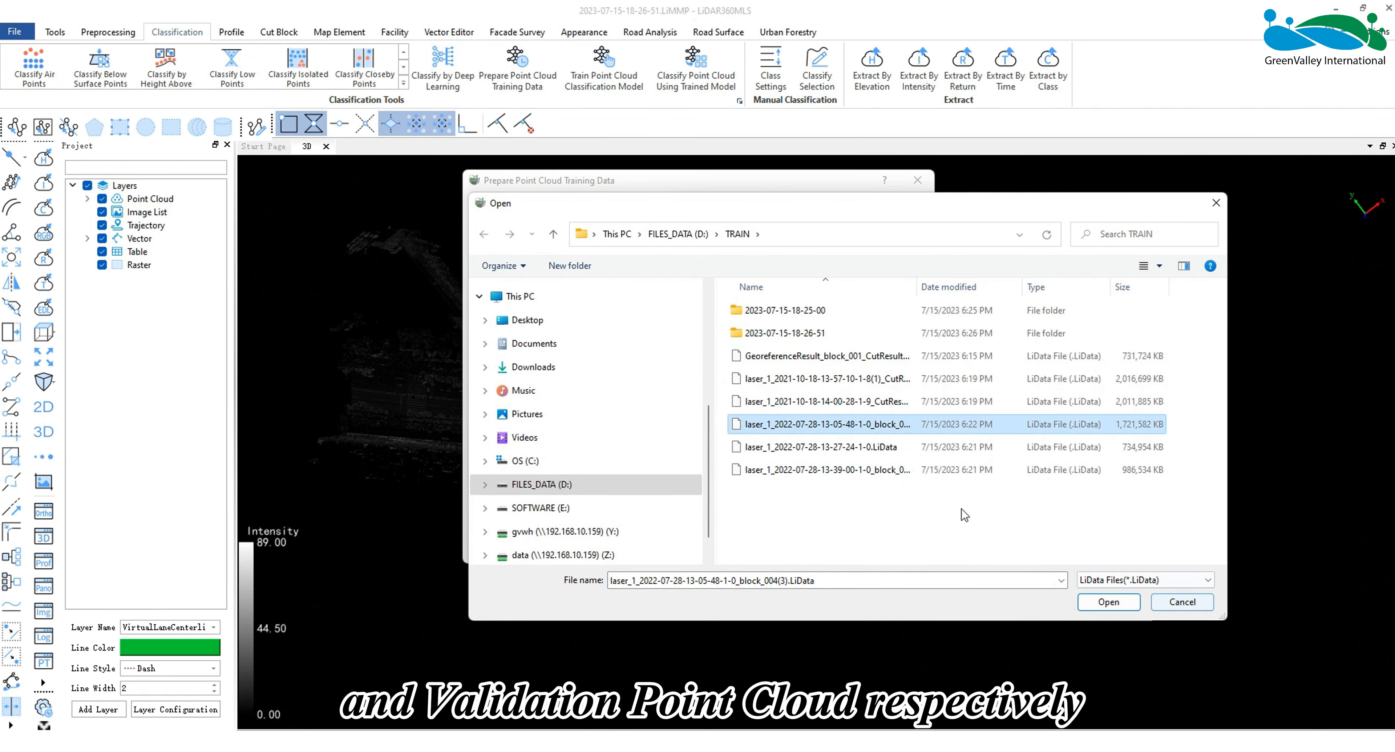
left_click(866, 447)
left_click(1123, 609)
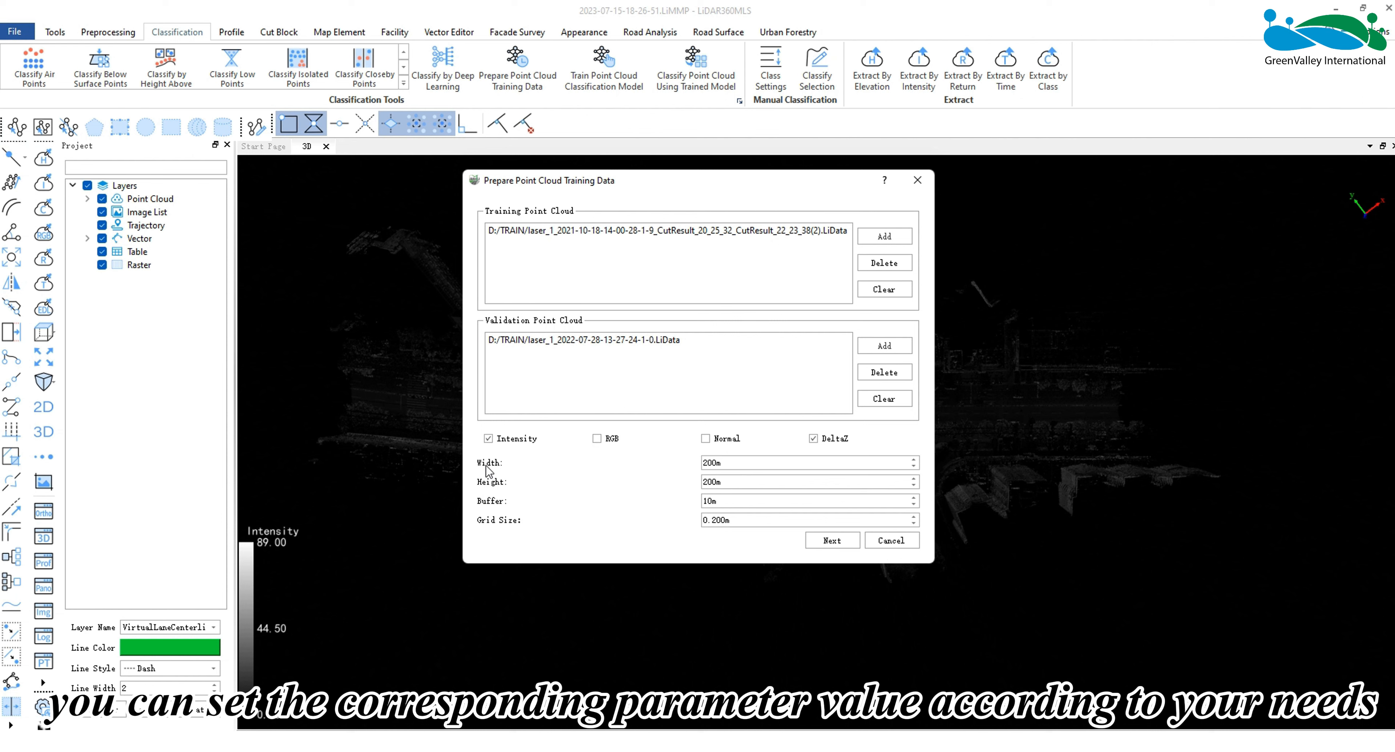
Ignore classes 20_Reserved20 and 21_Reserved21 and generate the training data in D:/TRAIN
left_click(838, 542)
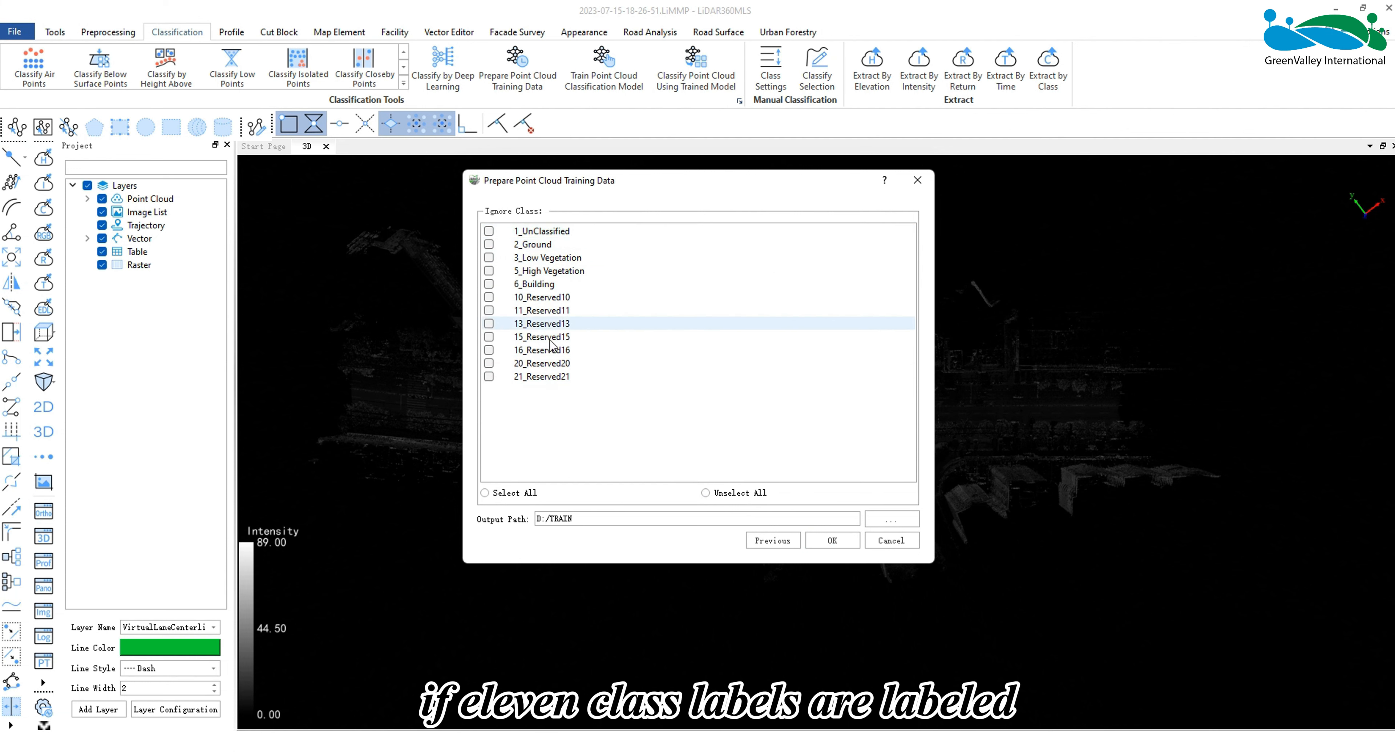
left_click(490, 375)
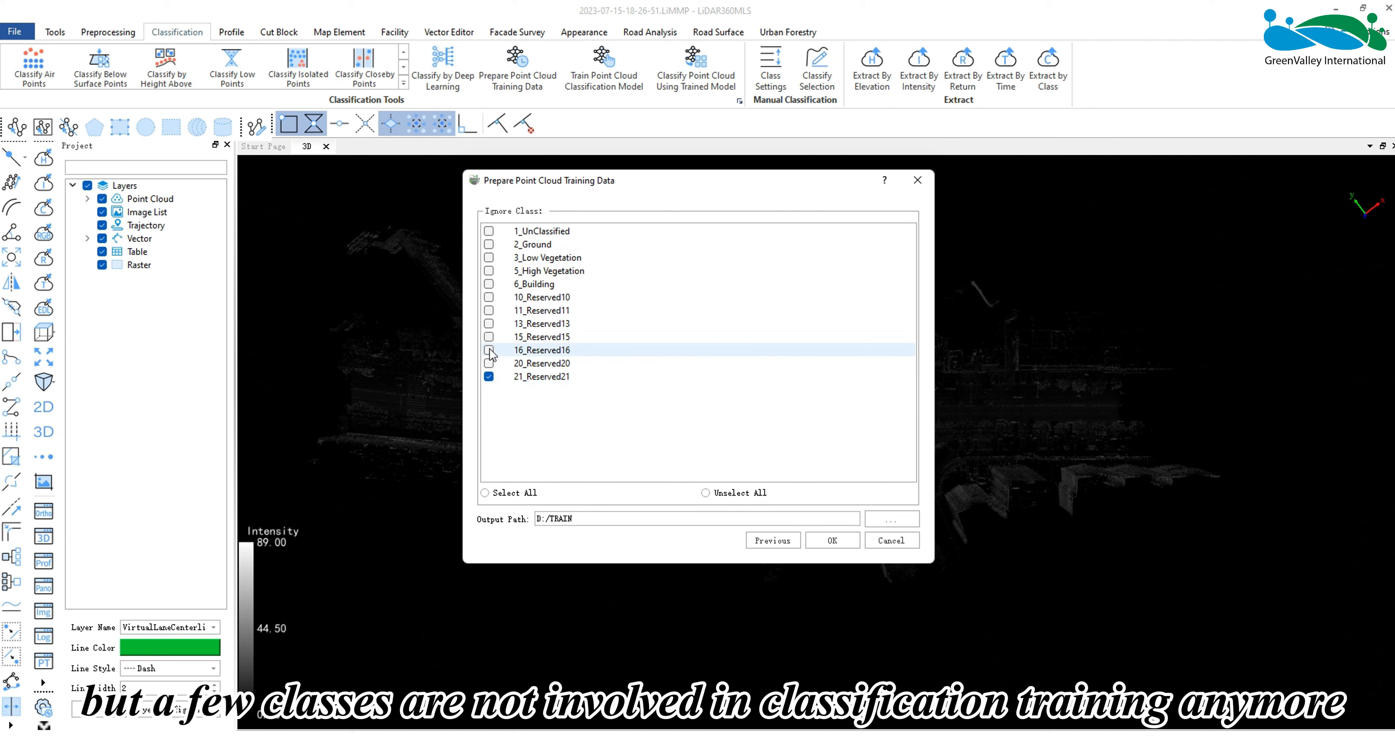
left_click(489, 364)
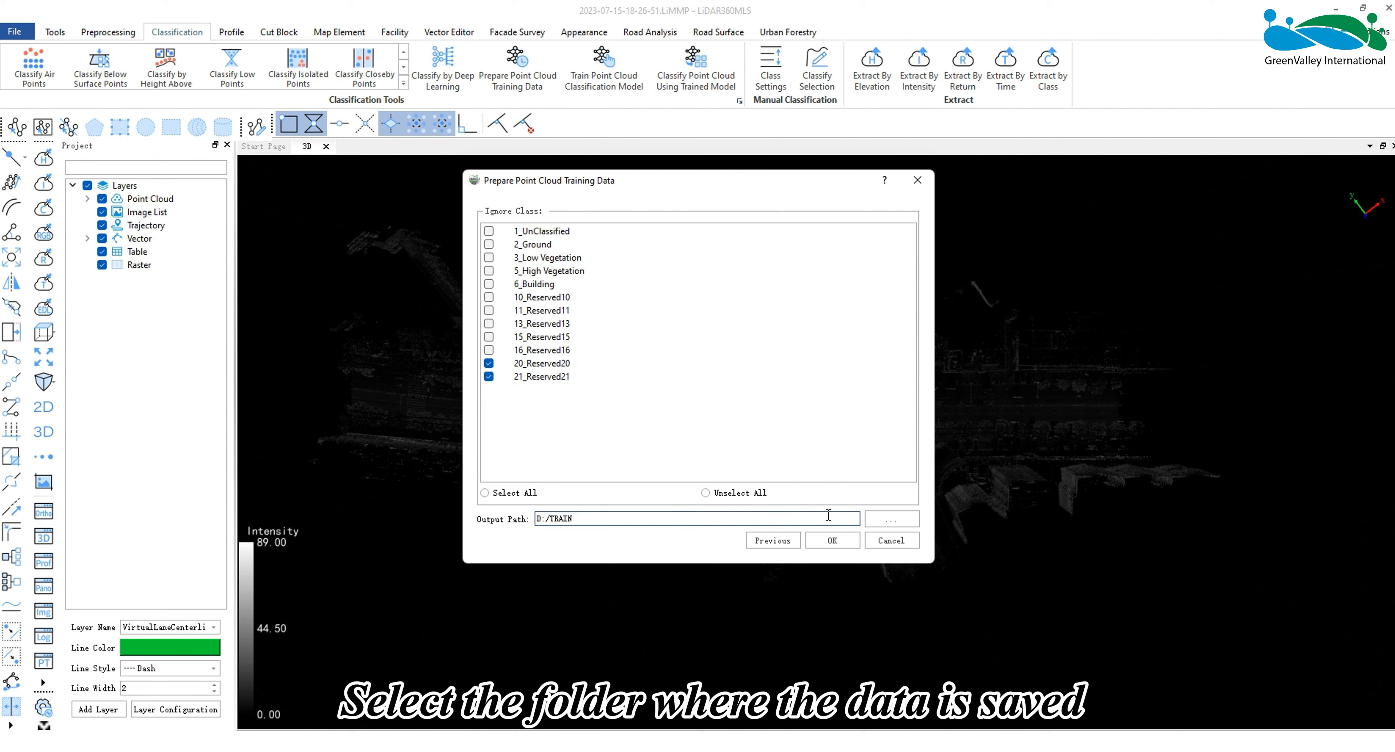
left_click(832, 541)
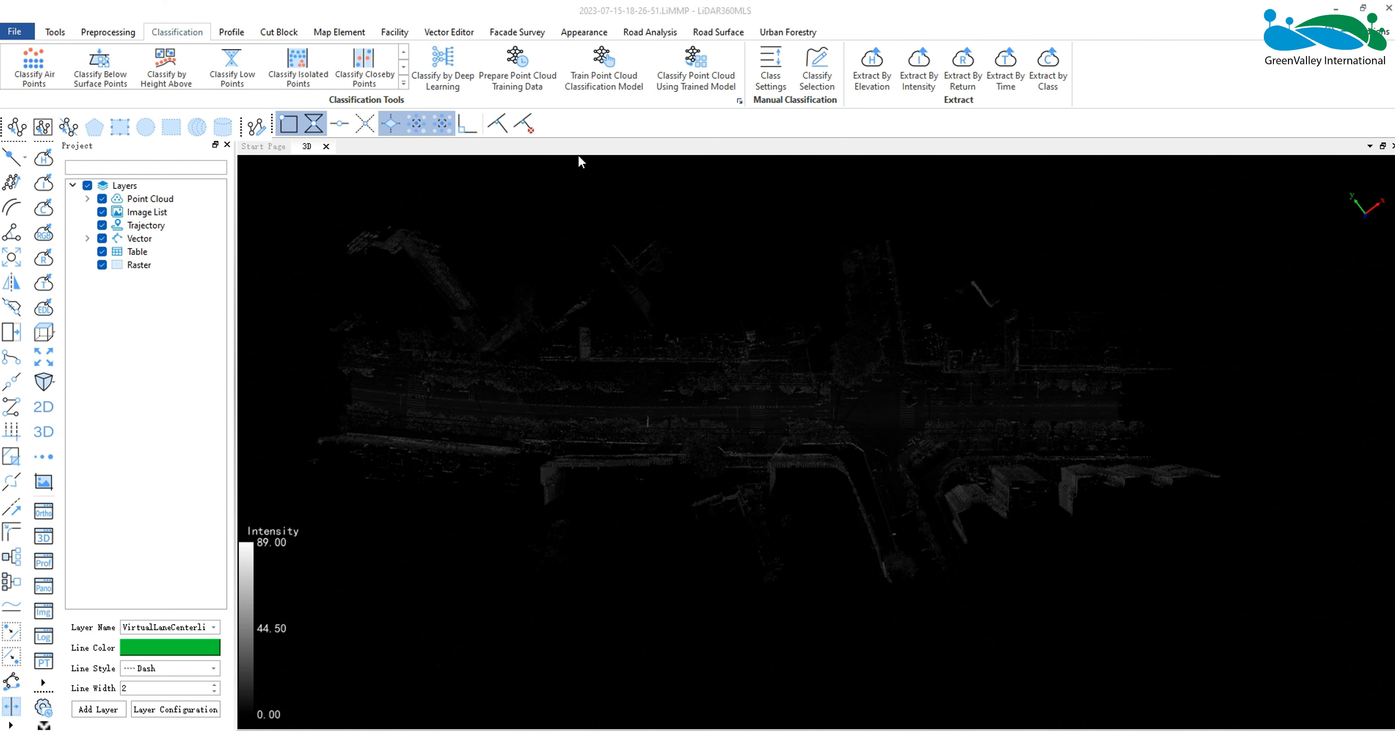
left_click(606, 69)
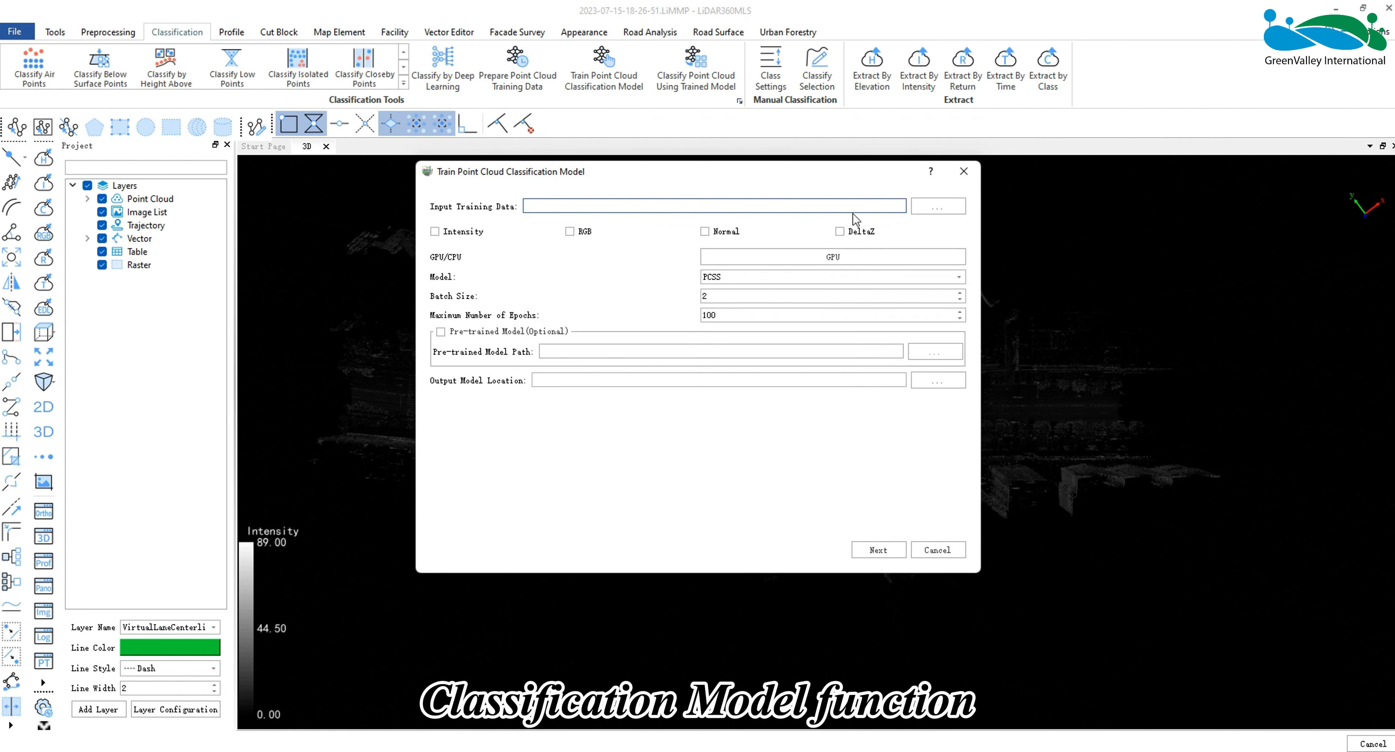
left_click(921, 208)
left_click(750, 348)
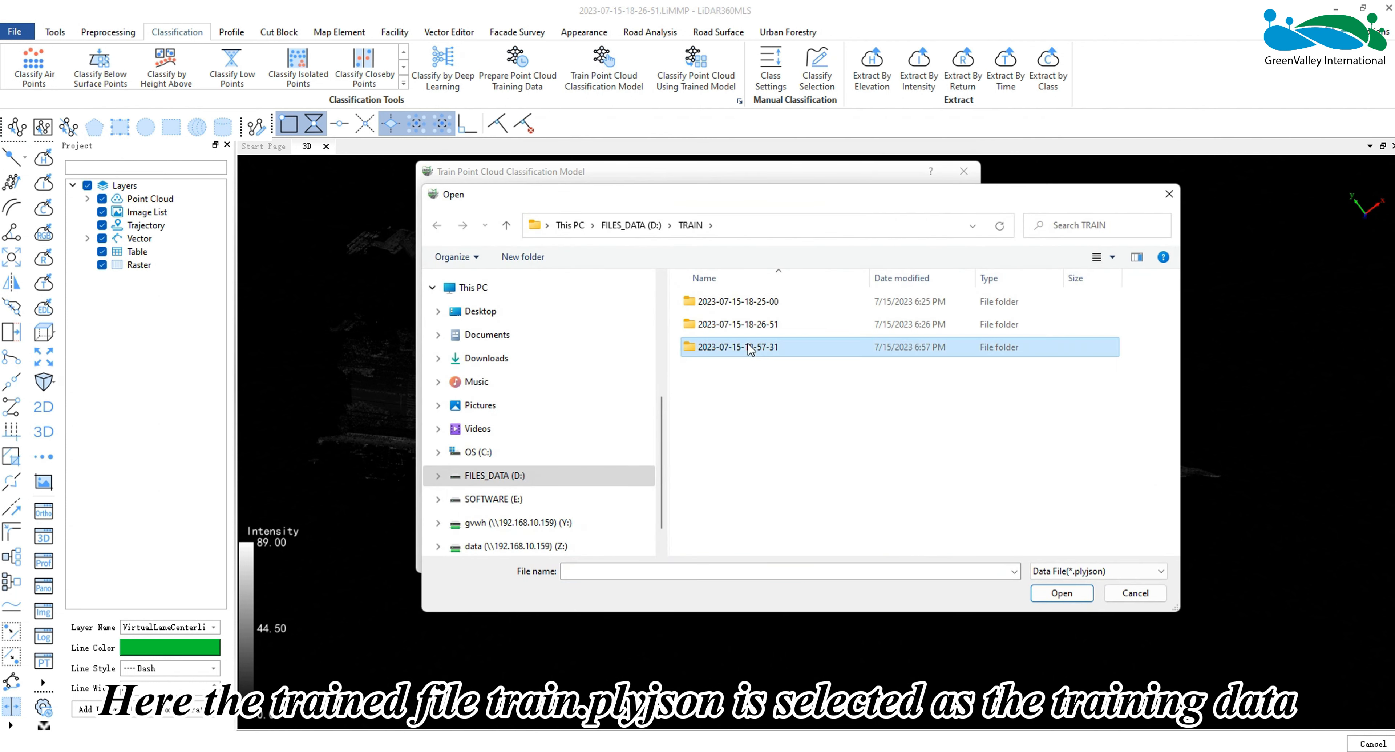
double_click(750, 348)
left_click(791, 348)
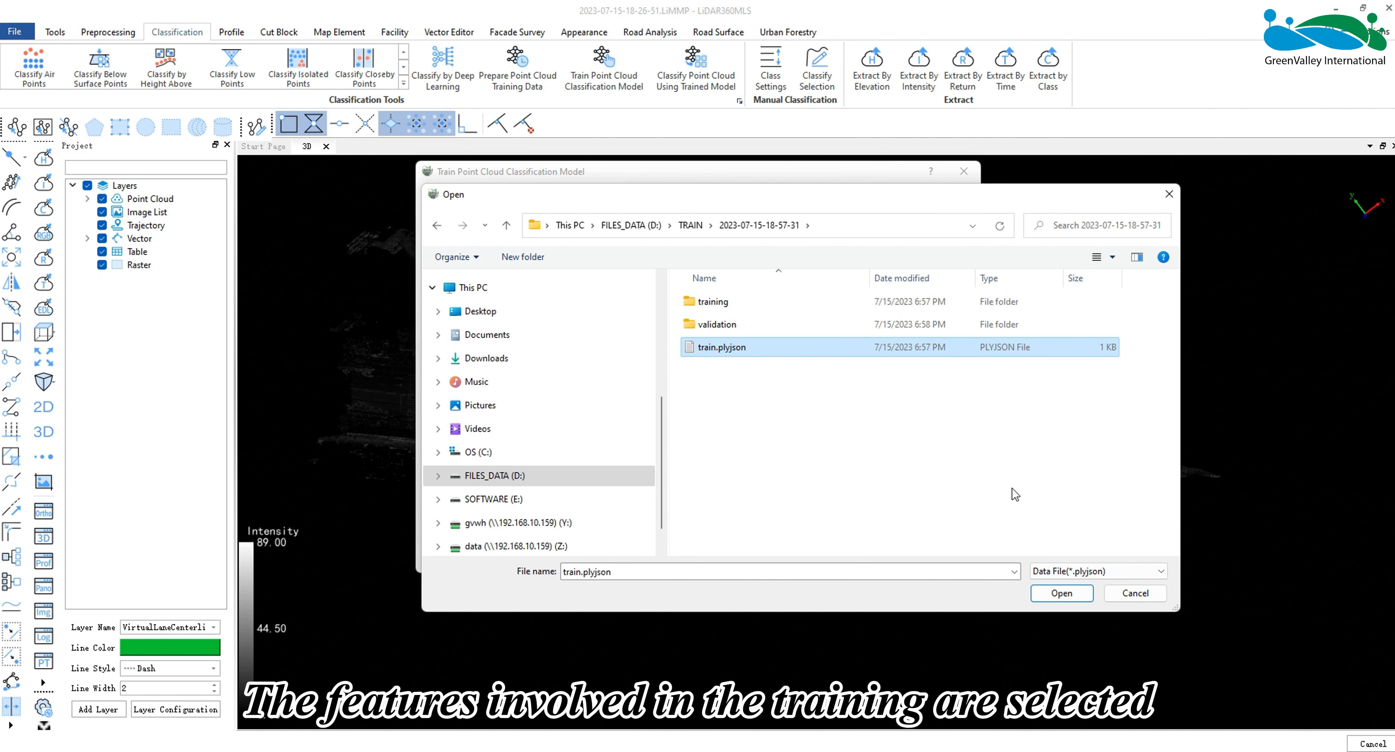
left_click(1062, 592)
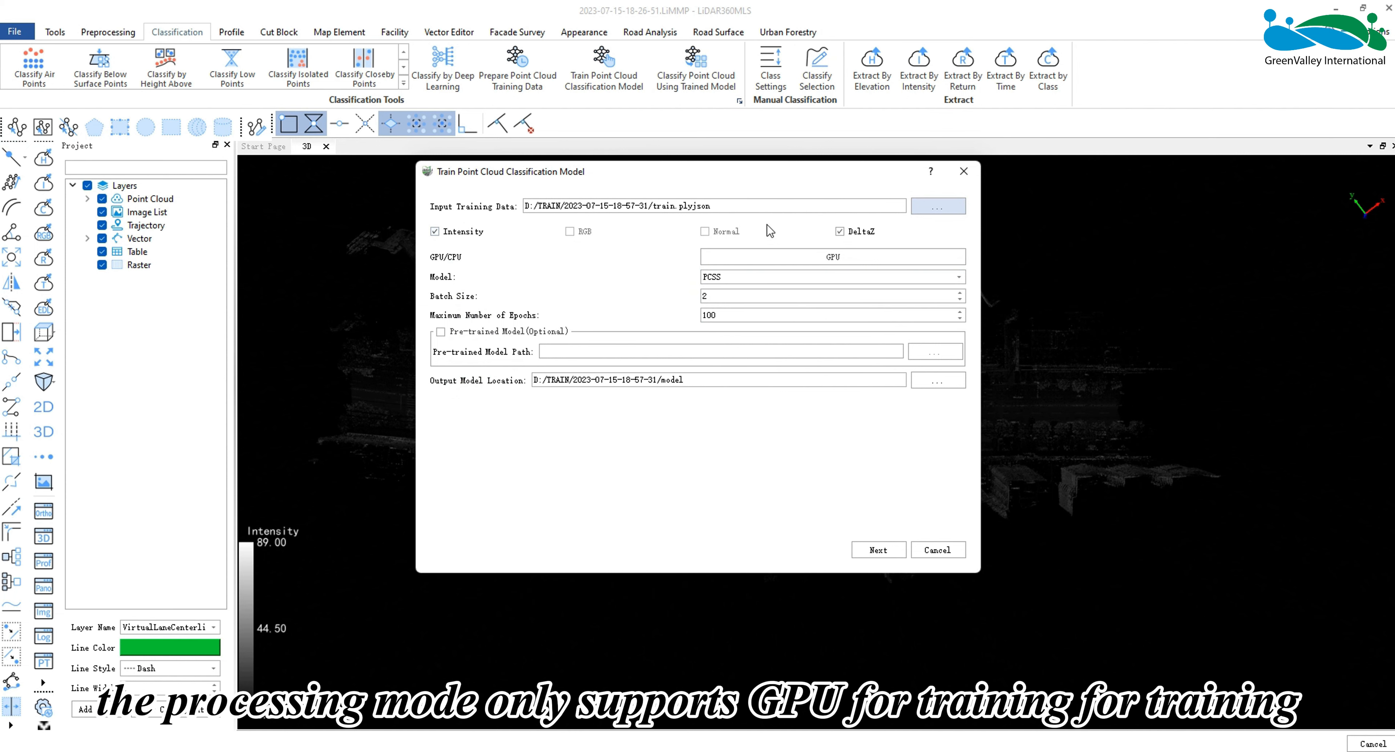
Inspect the process type and GPU ID options in the training's processing settings
left_click(783, 260)
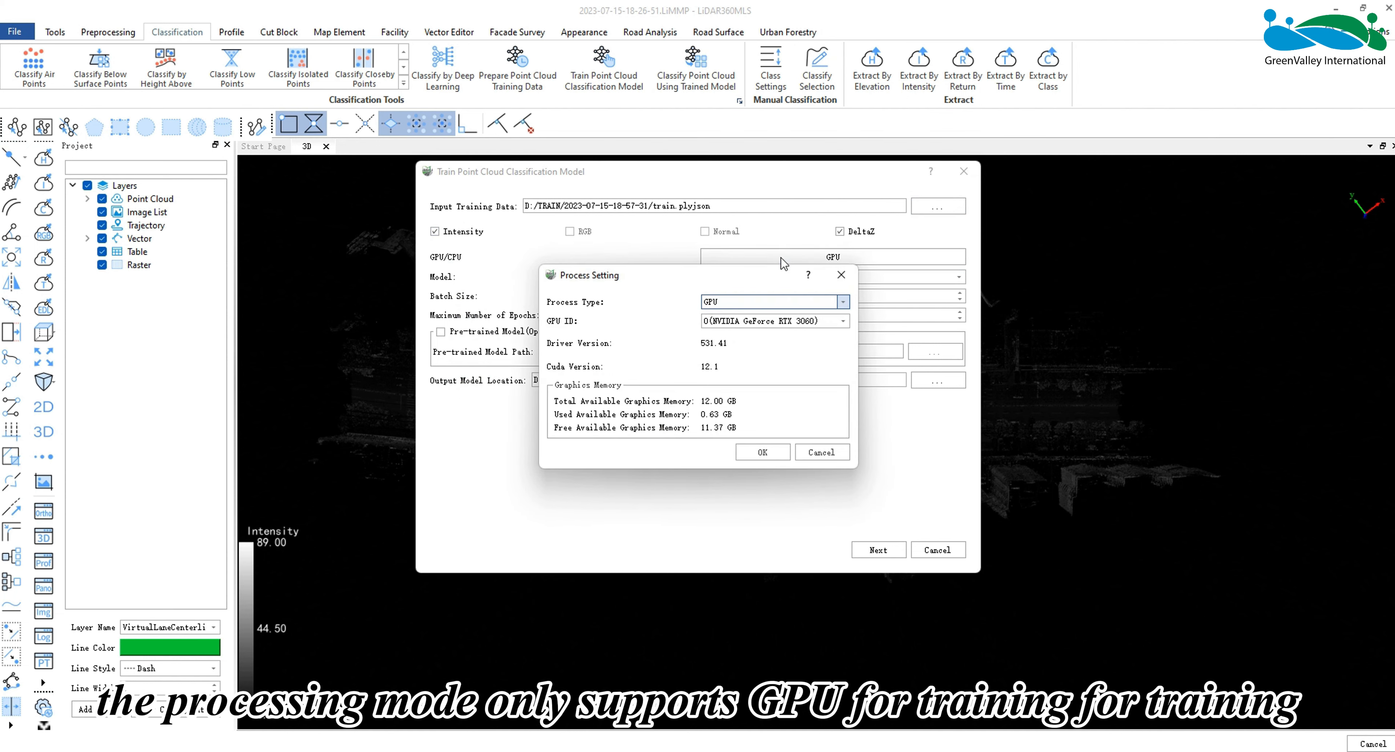
left_click(758, 301)
left_click(745, 319)
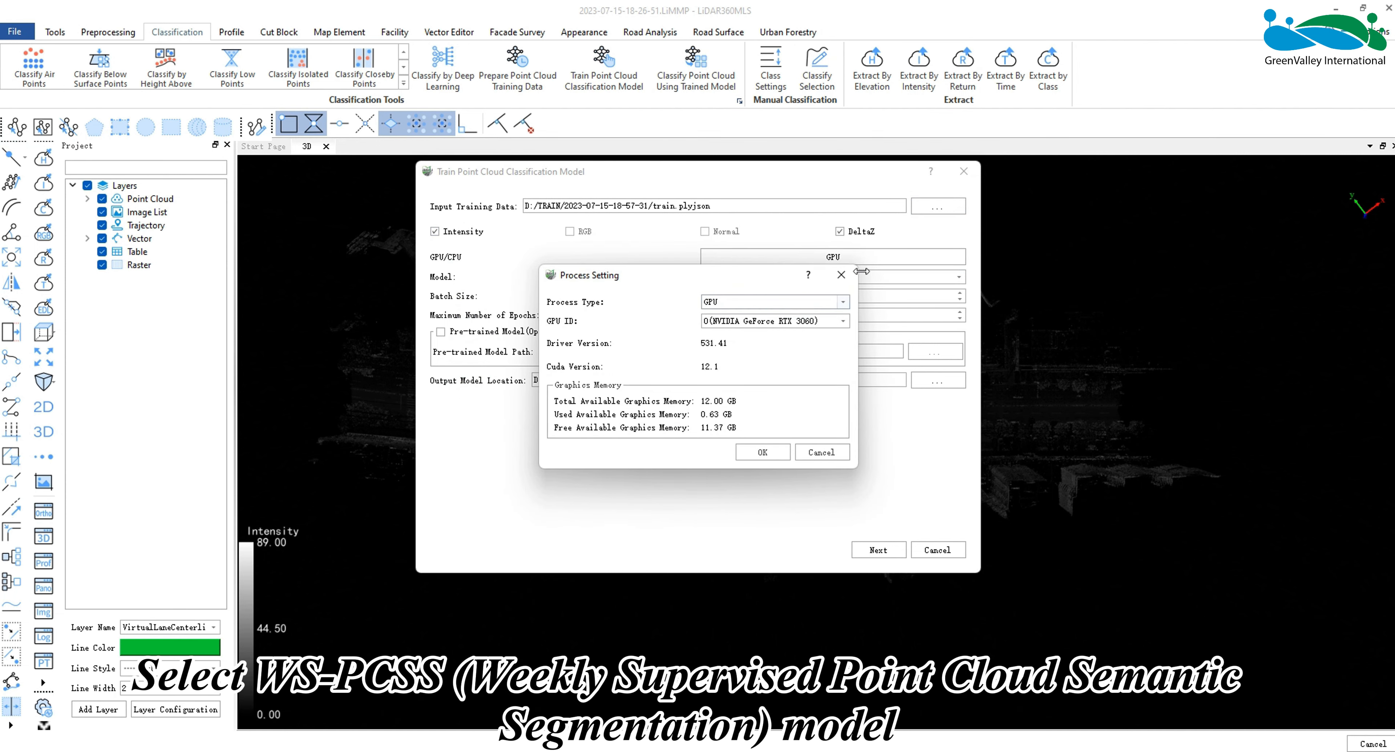
left_click(841, 275)
Choose the WS-PCSS model and start the training run
left_click(805, 276)
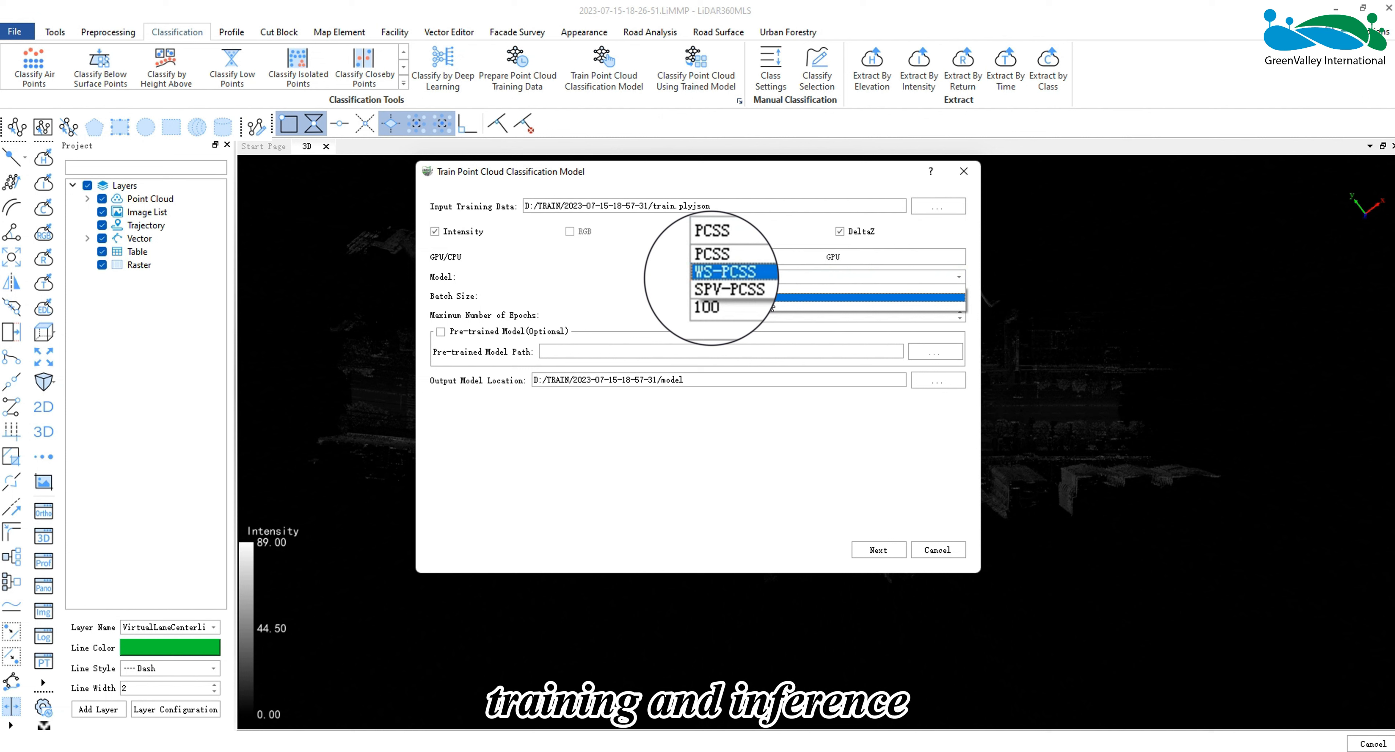
left_click(768, 297)
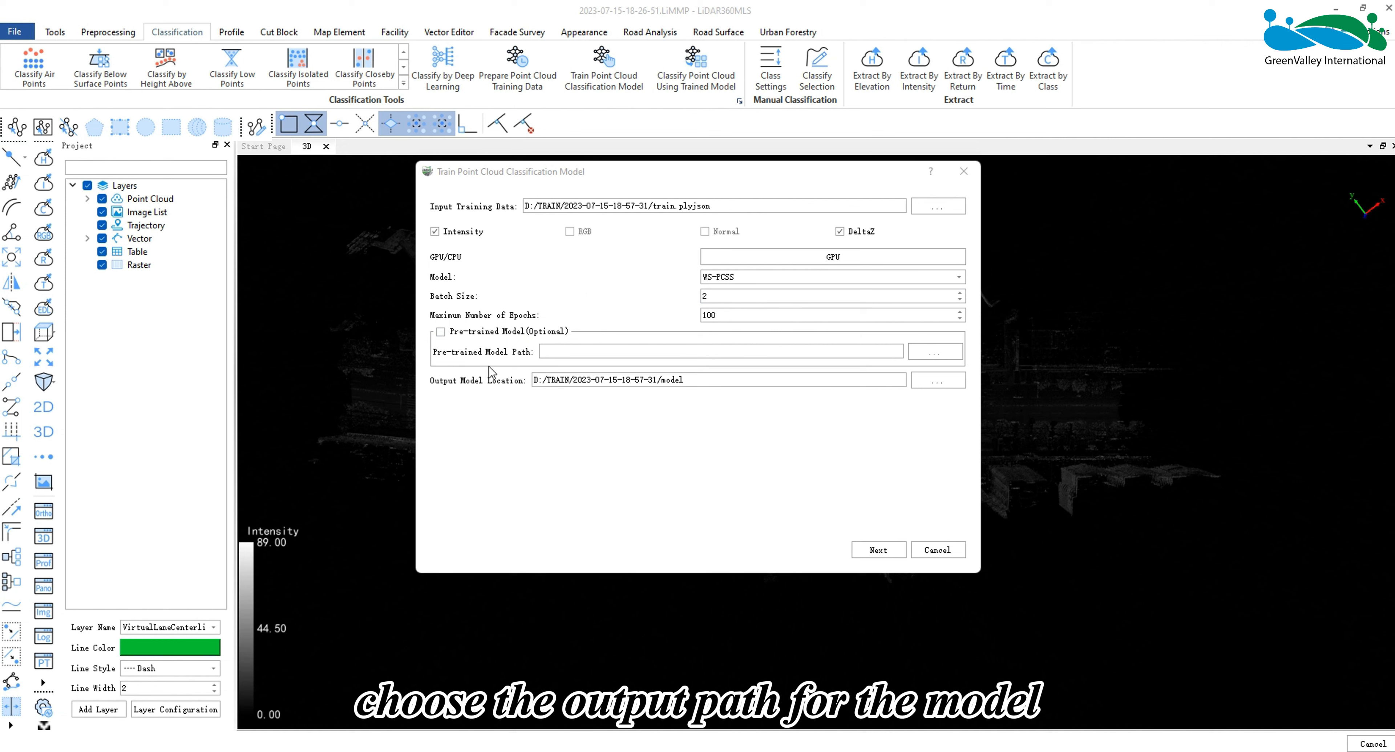
left_click(874, 552)
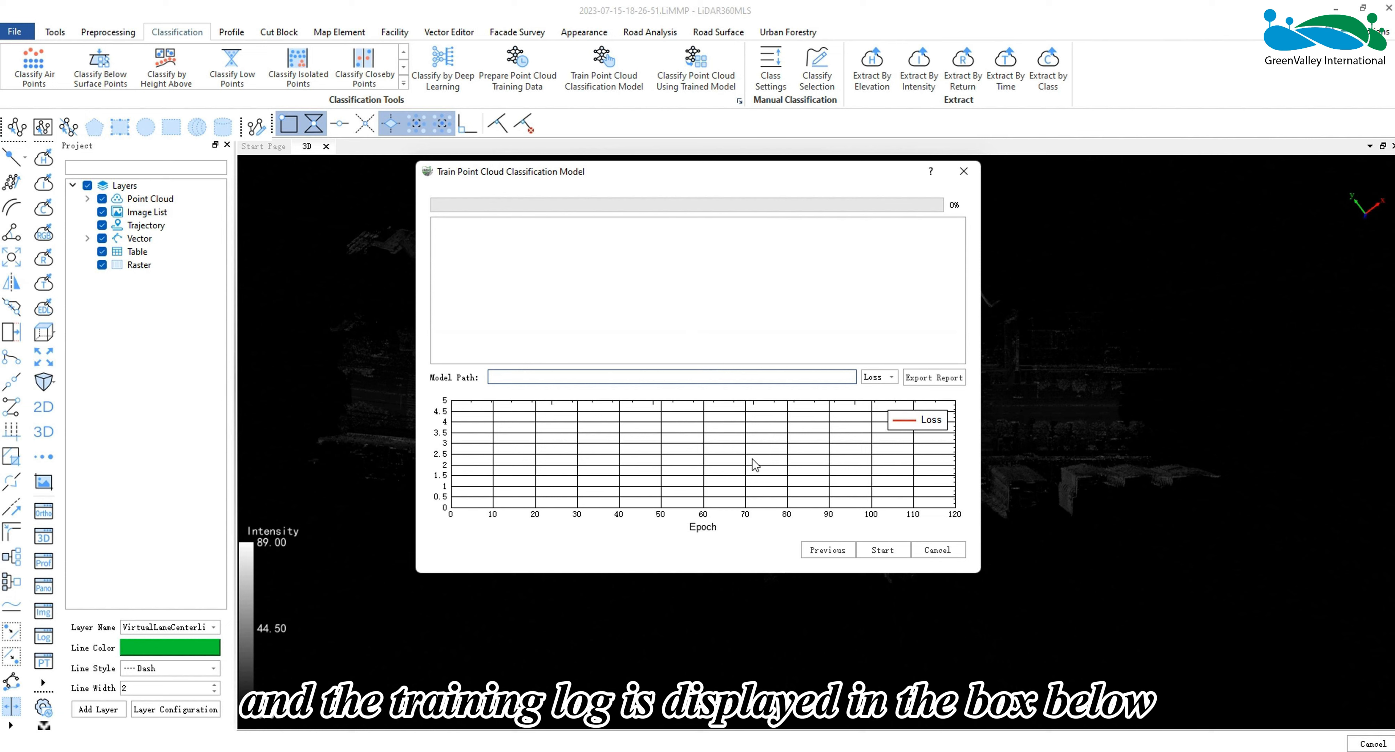
left_click(888, 548)
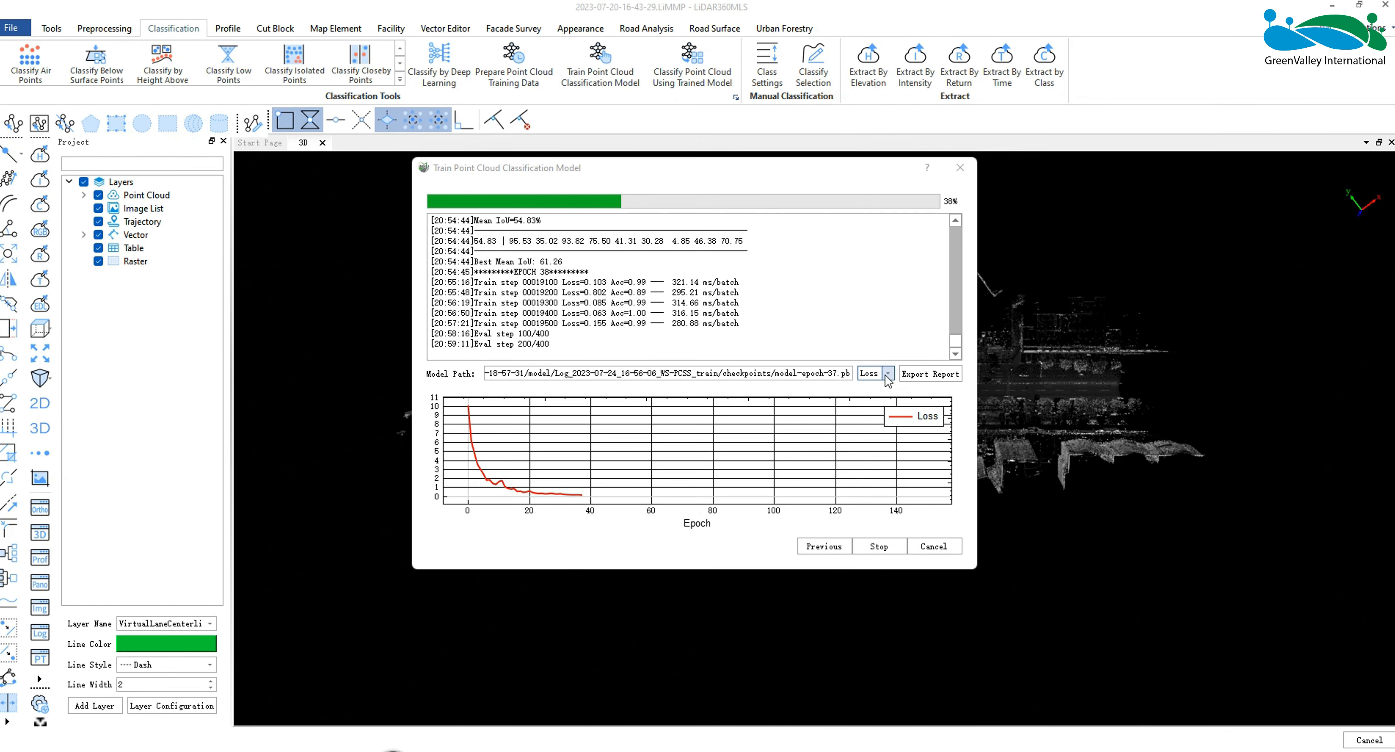
Examine the Loss, mAcc and mIoU curves during the training run, then return the chart to Loss
left_click(887, 374)
left_click(874, 387)
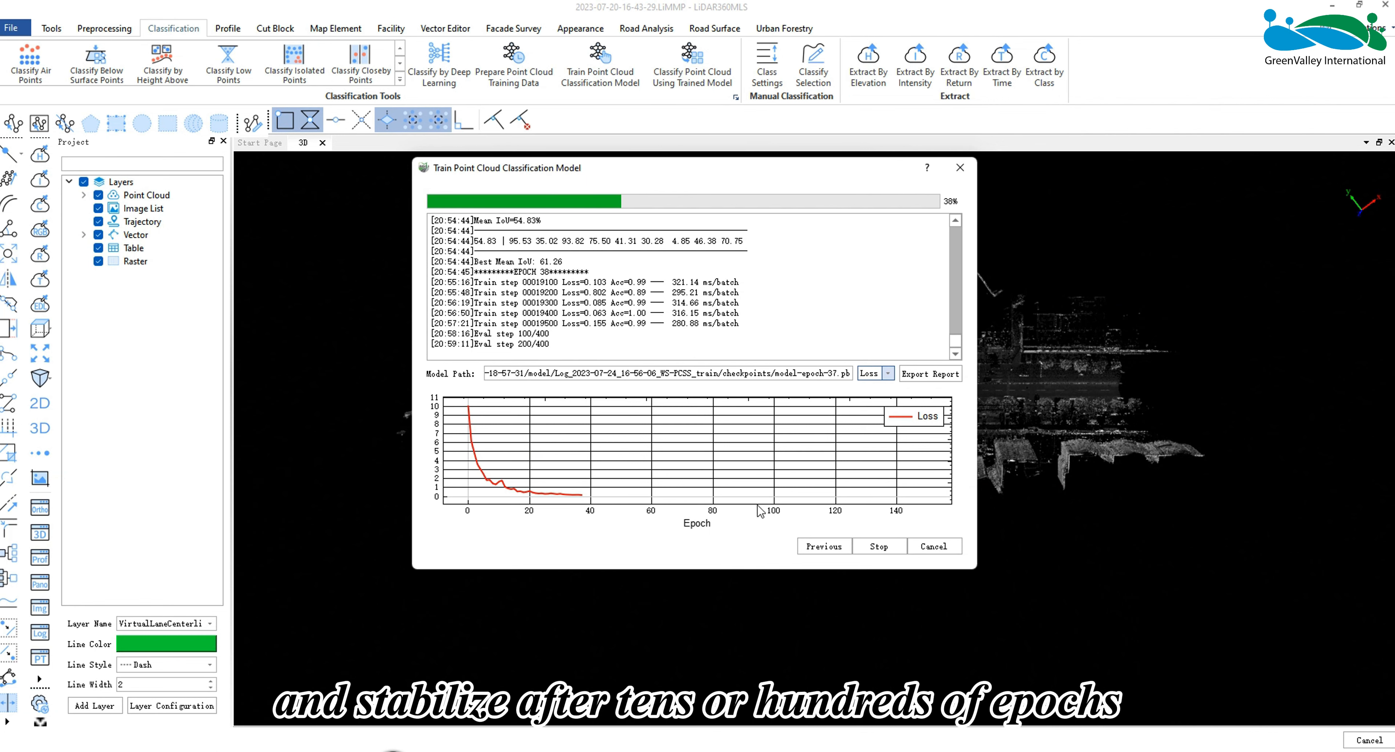
left_click(888, 373)
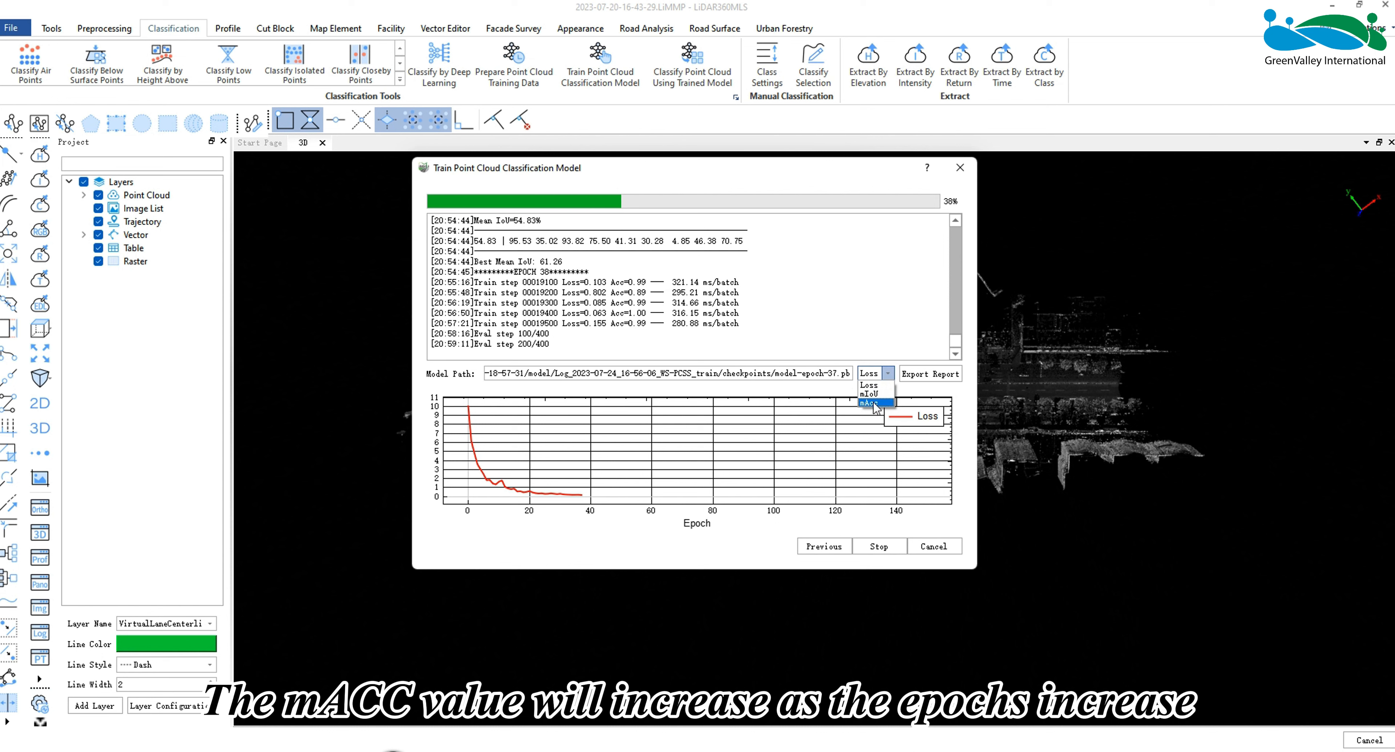
left_click(874, 406)
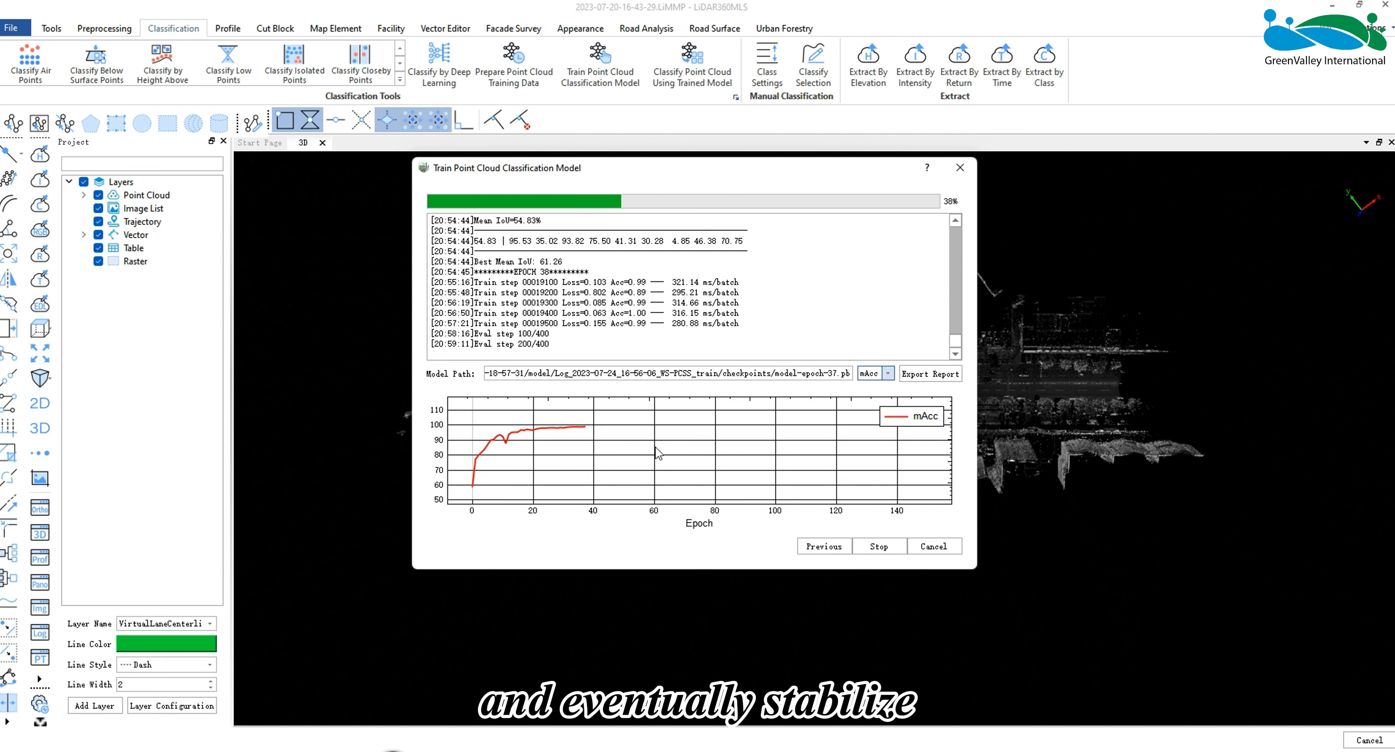
left_click(889, 375)
left_click(875, 397)
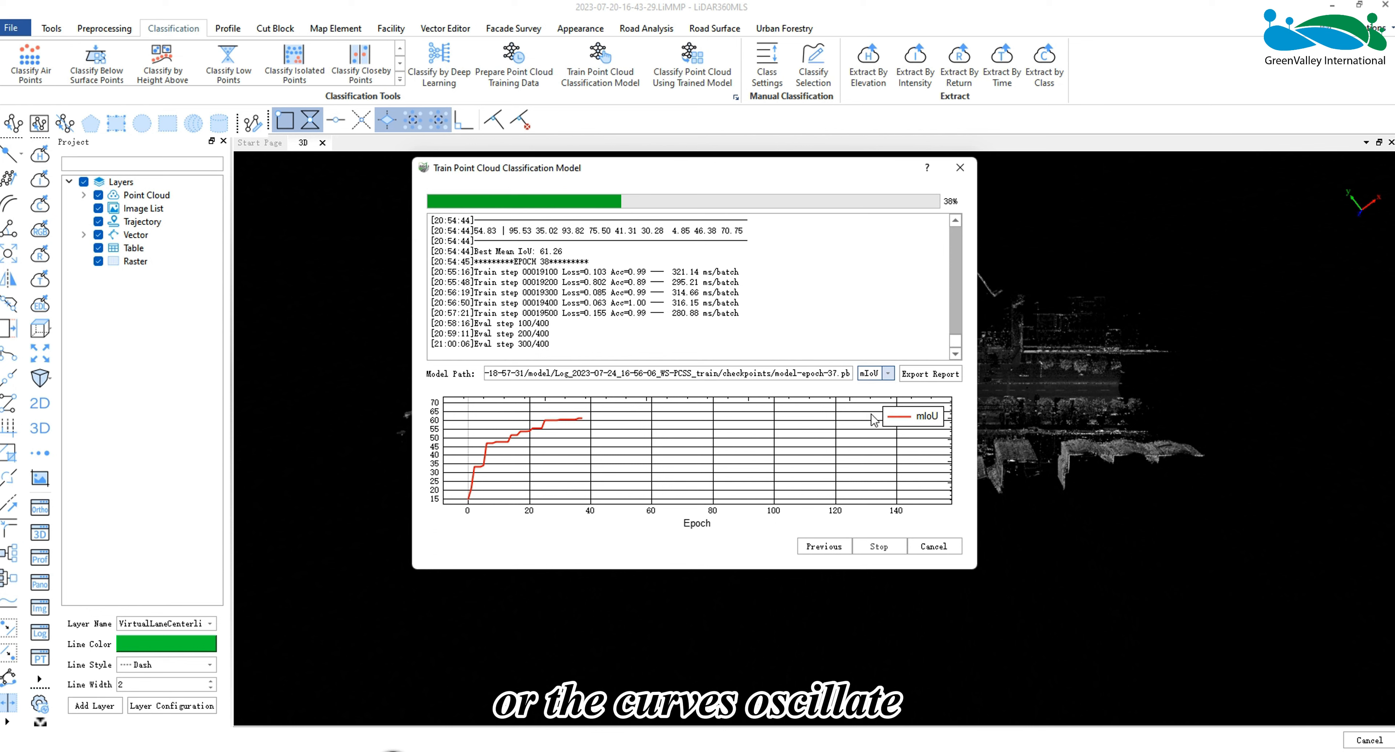
left_click(888, 374)
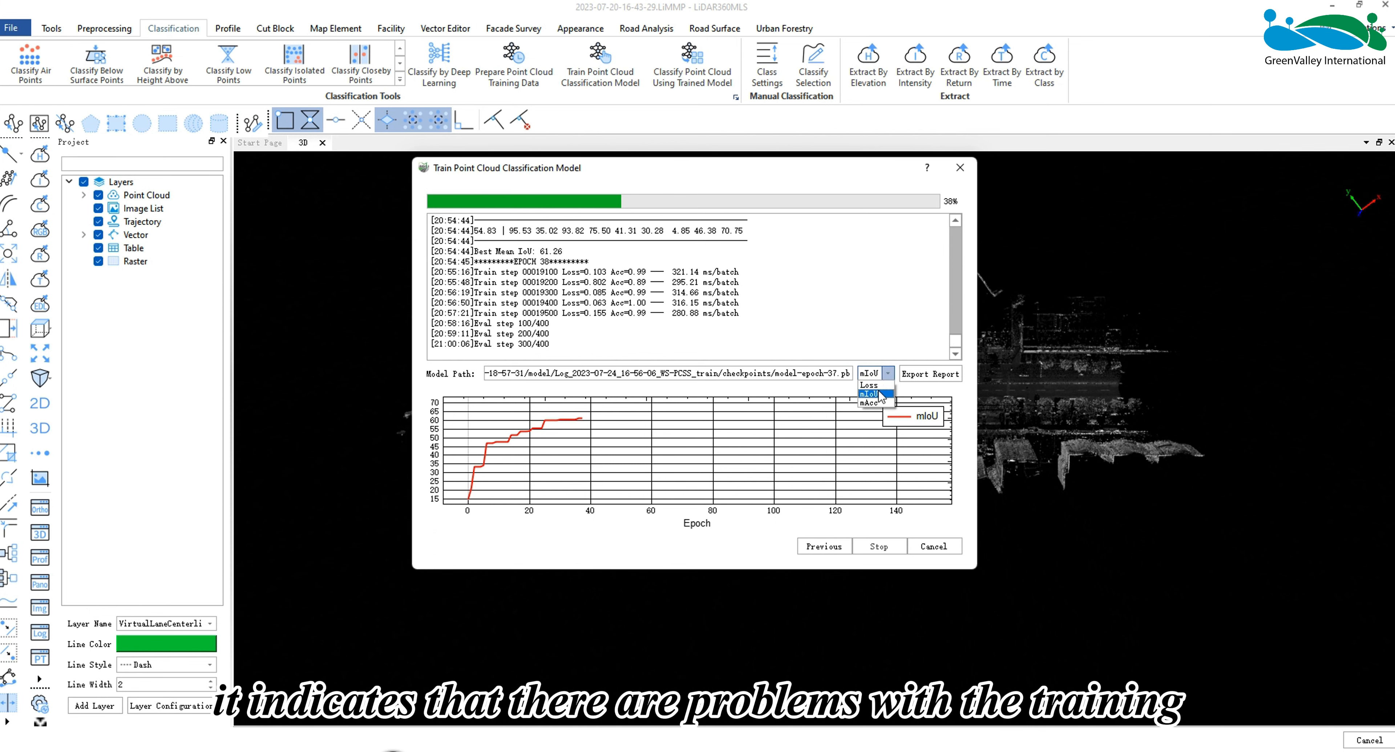
left_click(872, 384)
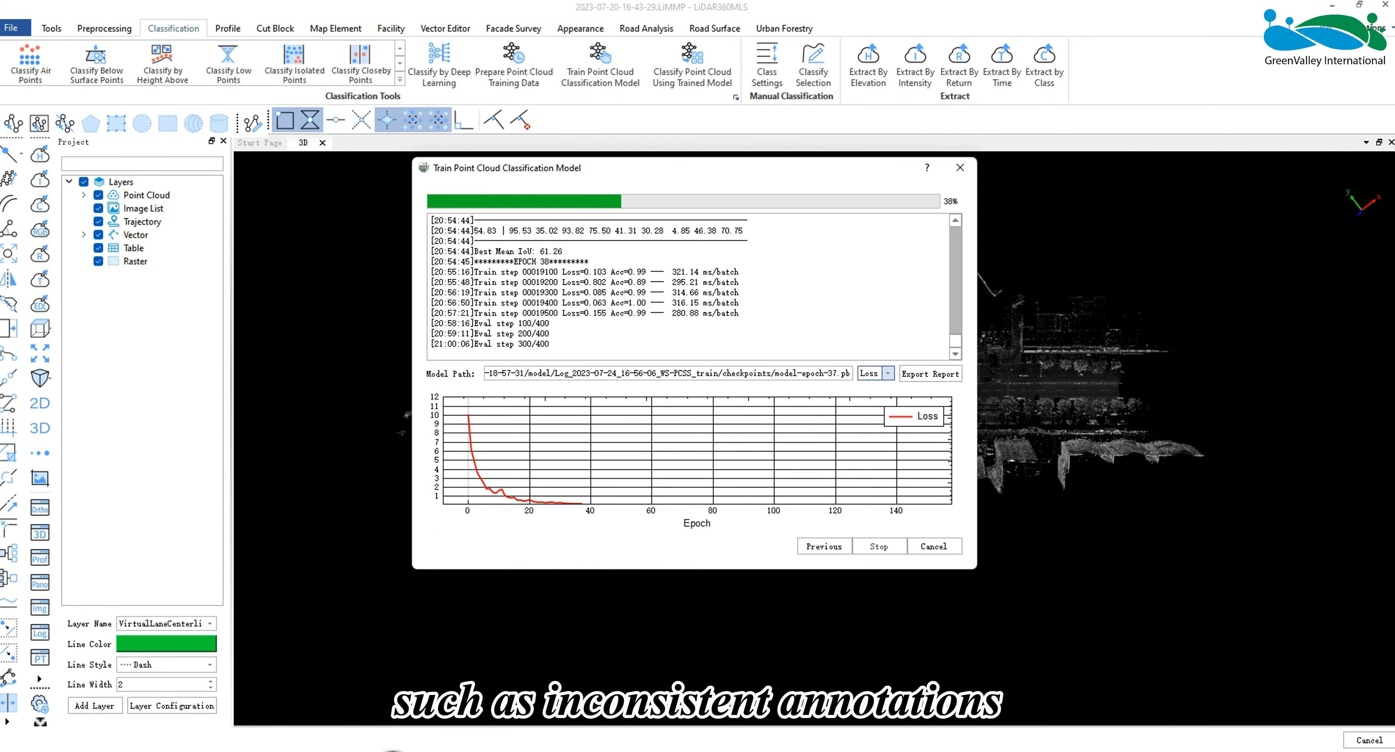
Compare the Loss, mAcc and mIoU curves at the 52% training stage, finishing with mIoU
left_click(889, 374)
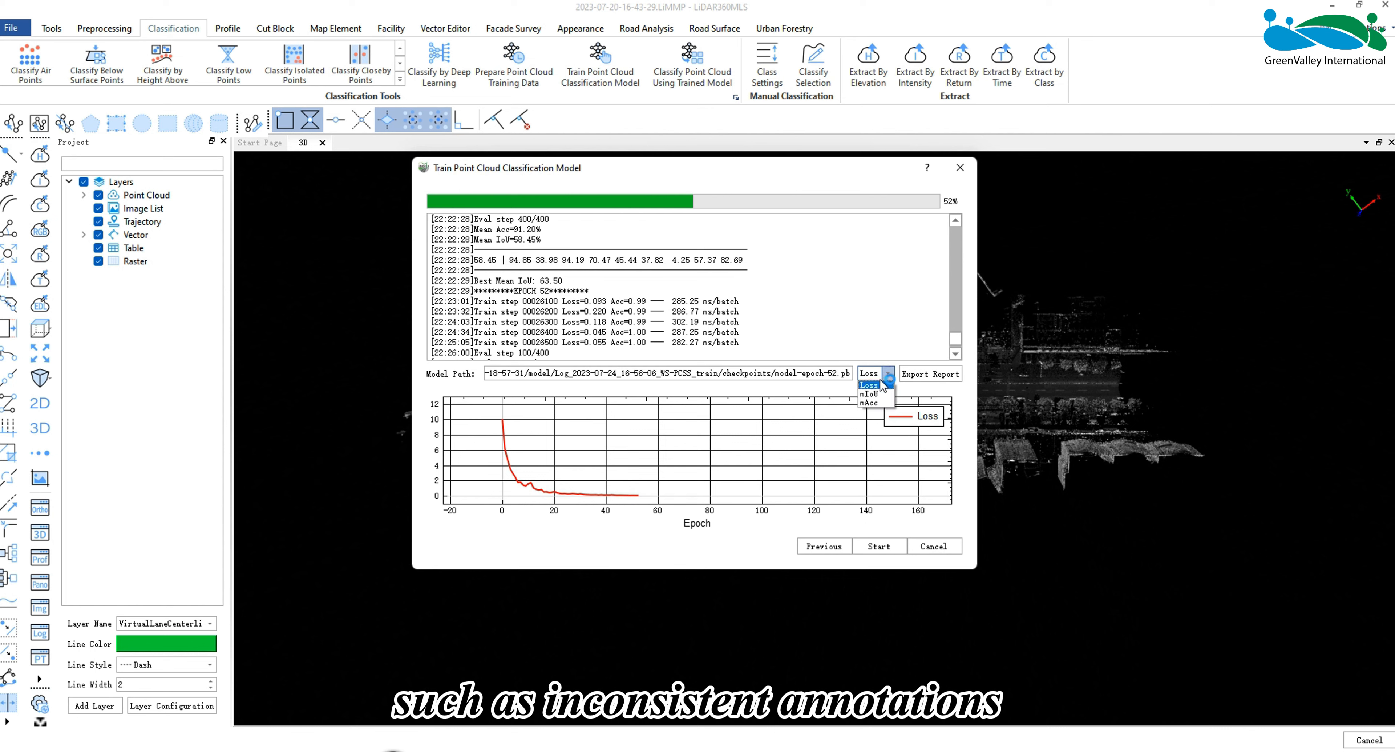
left_click(872, 385)
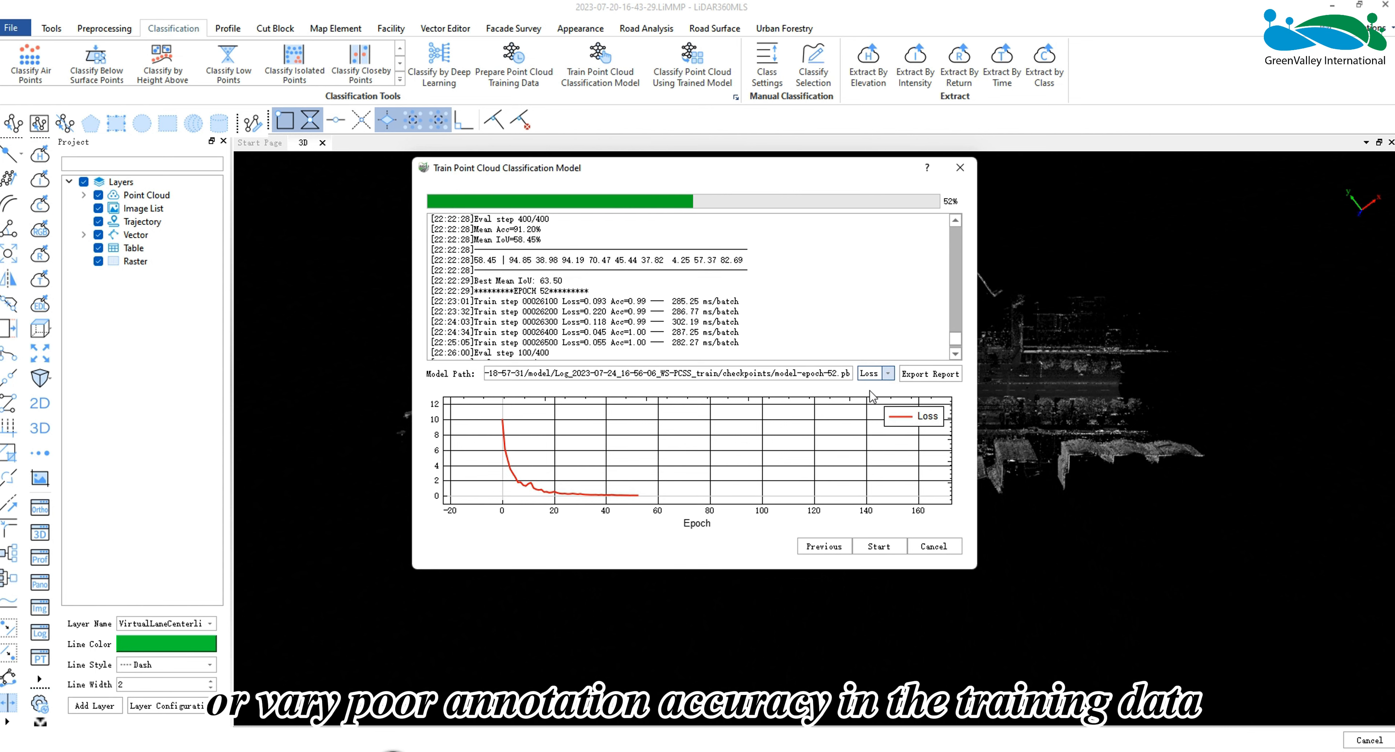
left_click(888, 373)
left_click(873, 404)
left_click(888, 374)
left_click(872, 394)
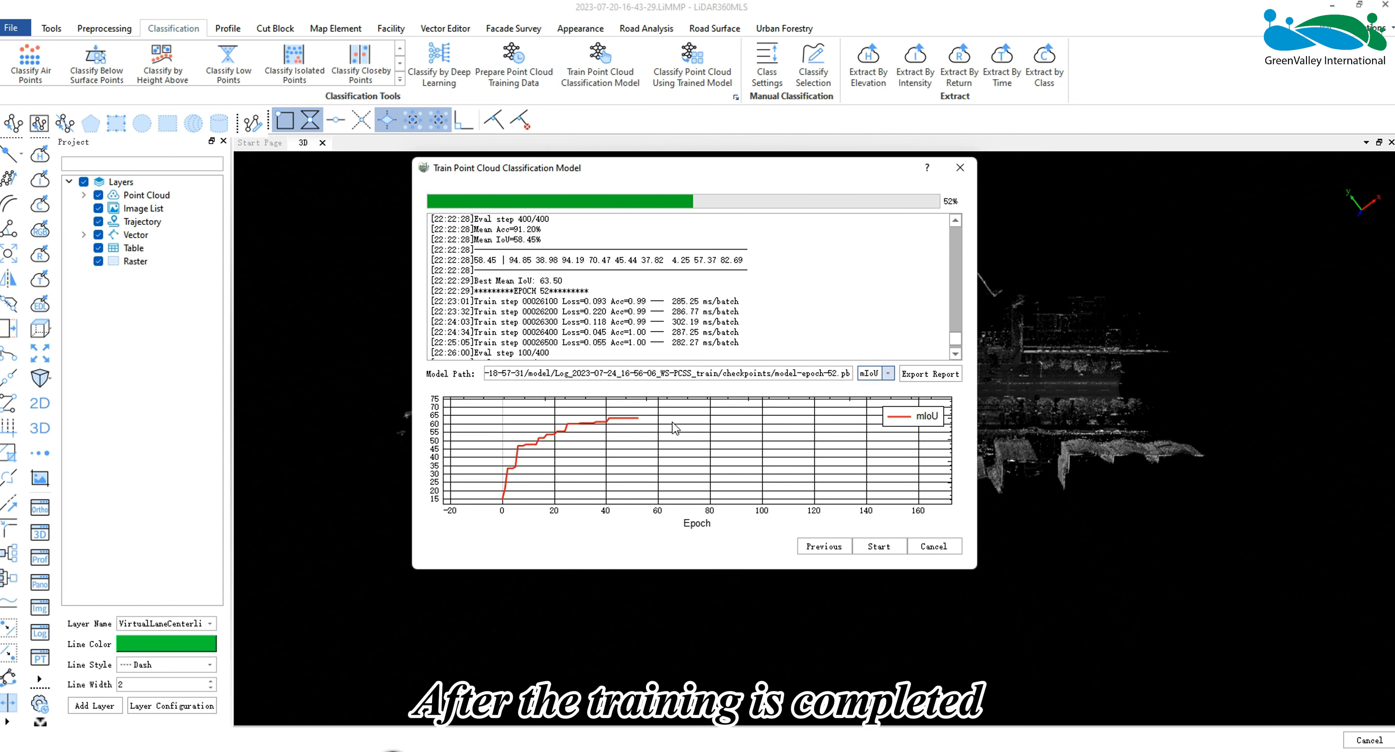
Export the training report and review its project details, results and the IoU and precision tables for each class
left_click(933, 375)
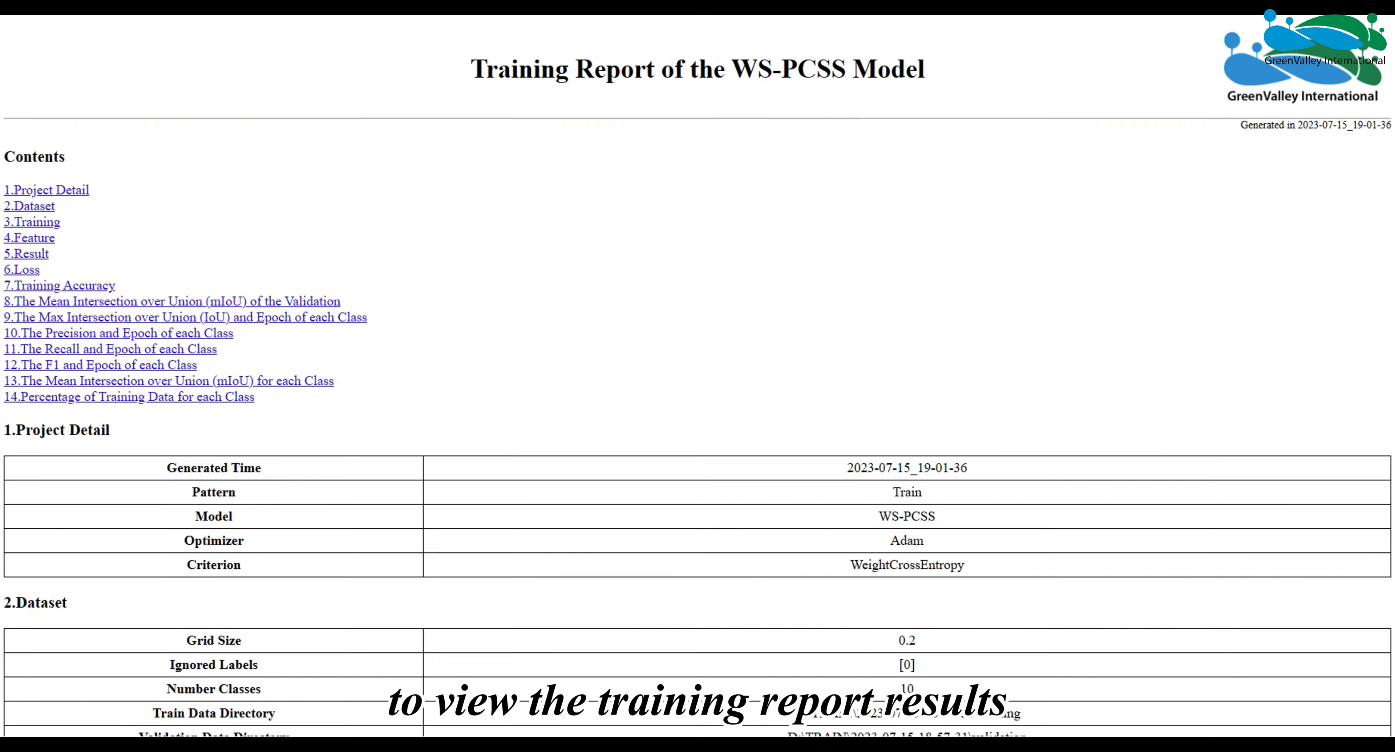
scroll(698, 376, "down", 15)
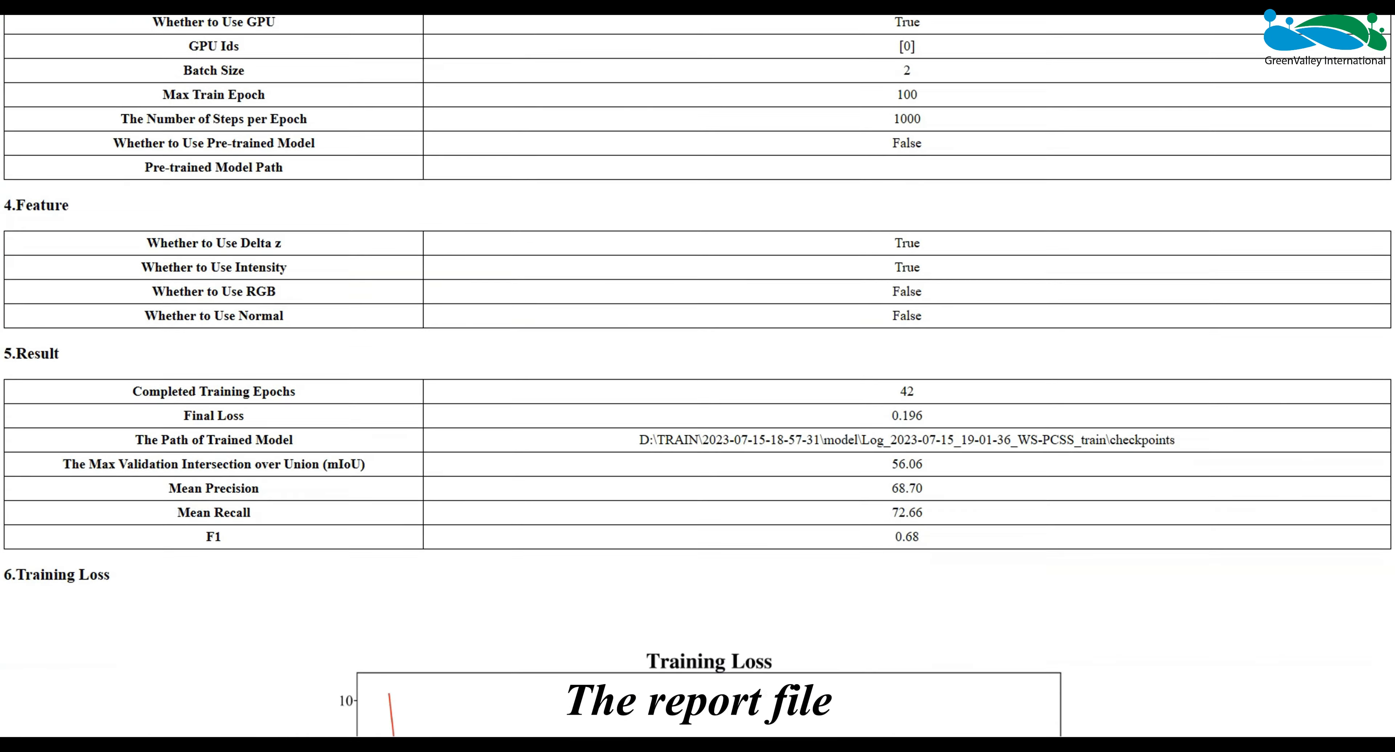
scroll(698, 376, "down", 20)
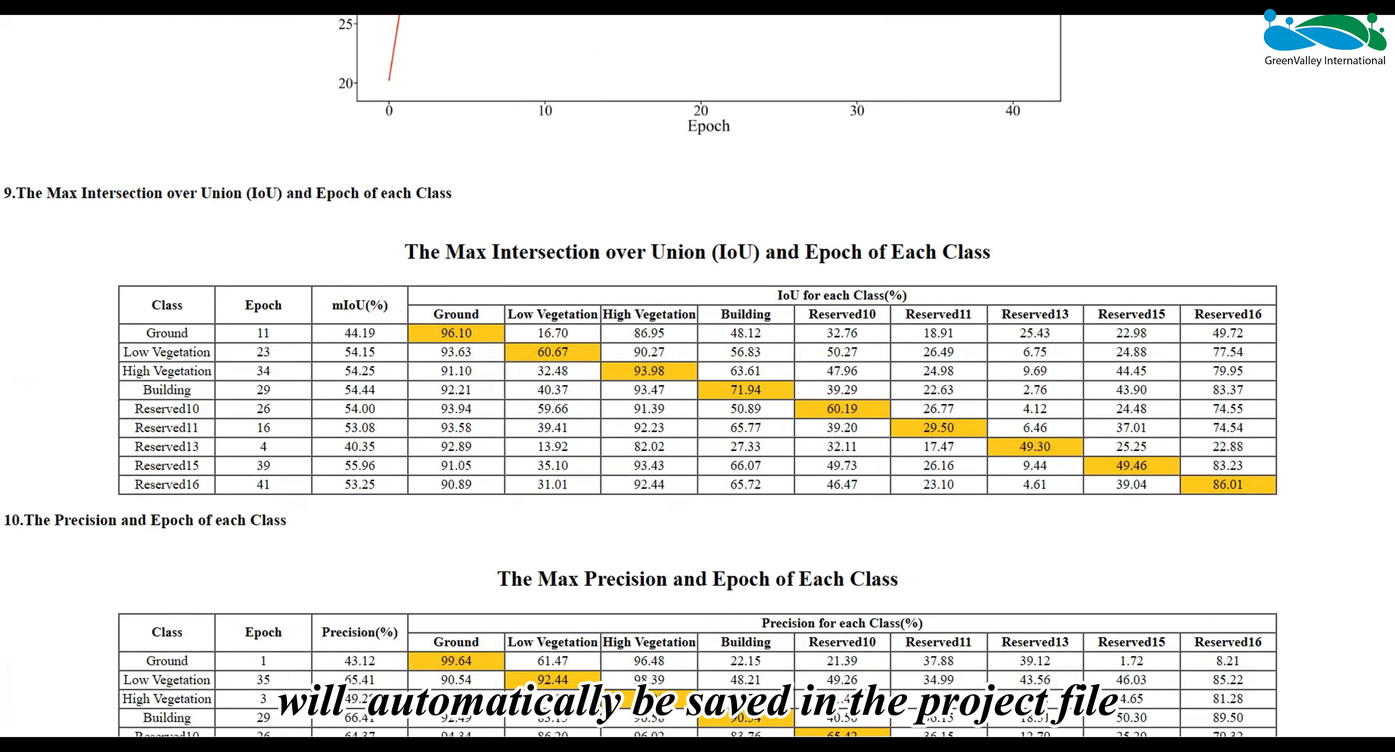